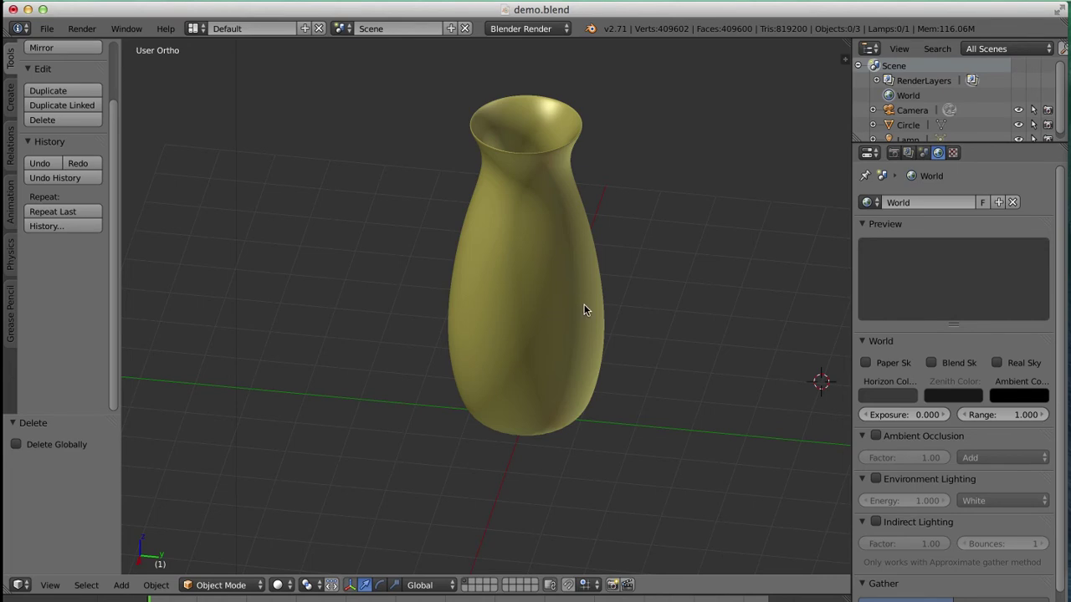
Step: Add a plane mesh in the top view and scale it up about 11 times as the floor
mouse_move(584, 309)
middle_down()
mouse_move(619, 352)
mouse_move(591, 301)
mouse_move(565, 297)
mouse_move(604, 311)
middle_up()
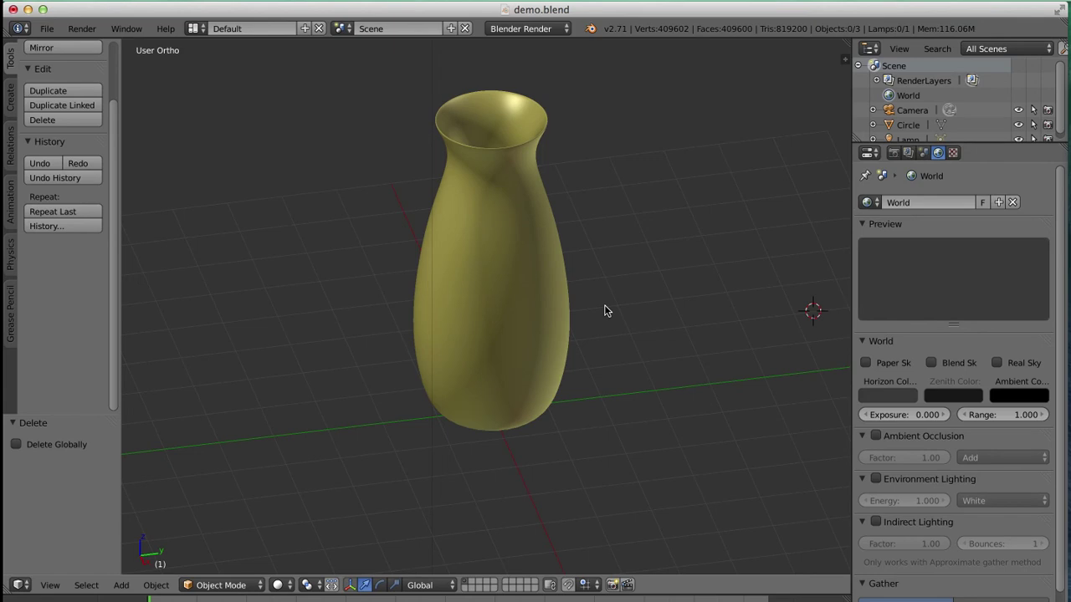
key(KP_7)
scroll(603, 311, up, 2)
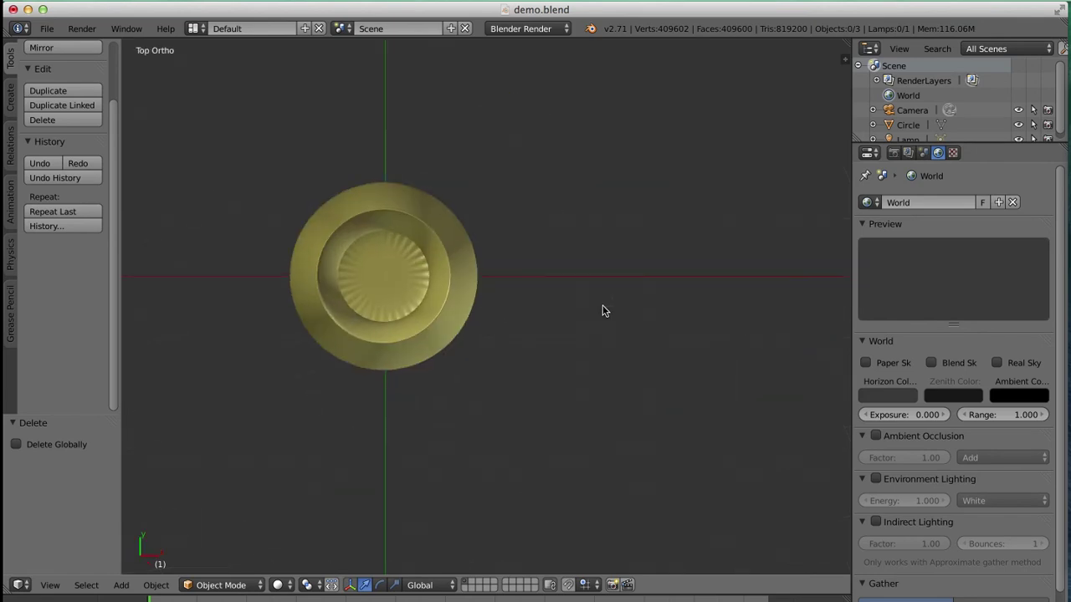
scroll(604, 310, down, 3)
scroll(563, 311, down, 2)
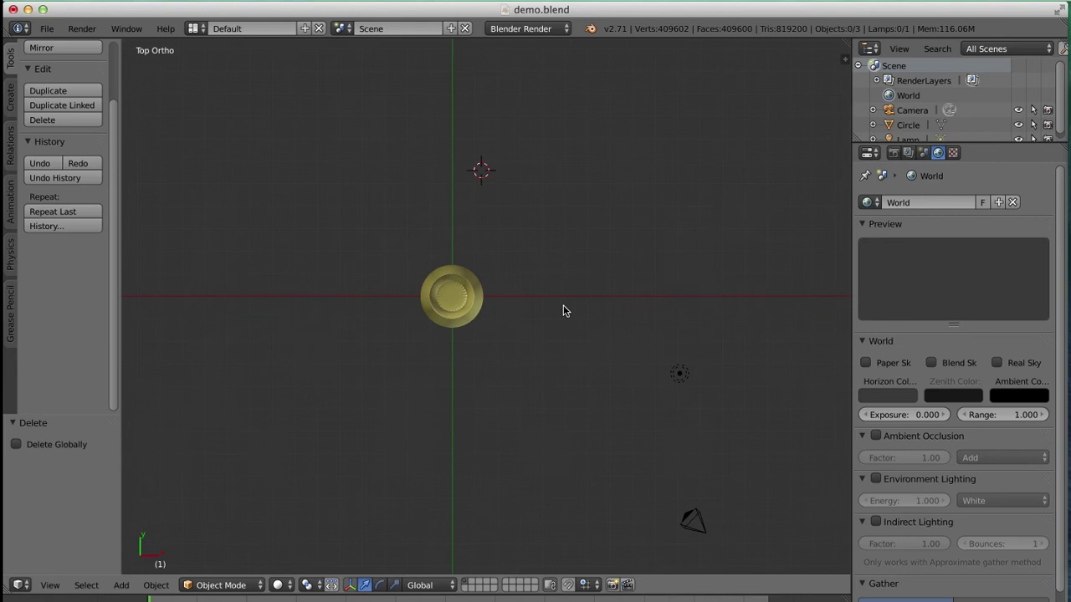
scroll(563, 311, down, 1)
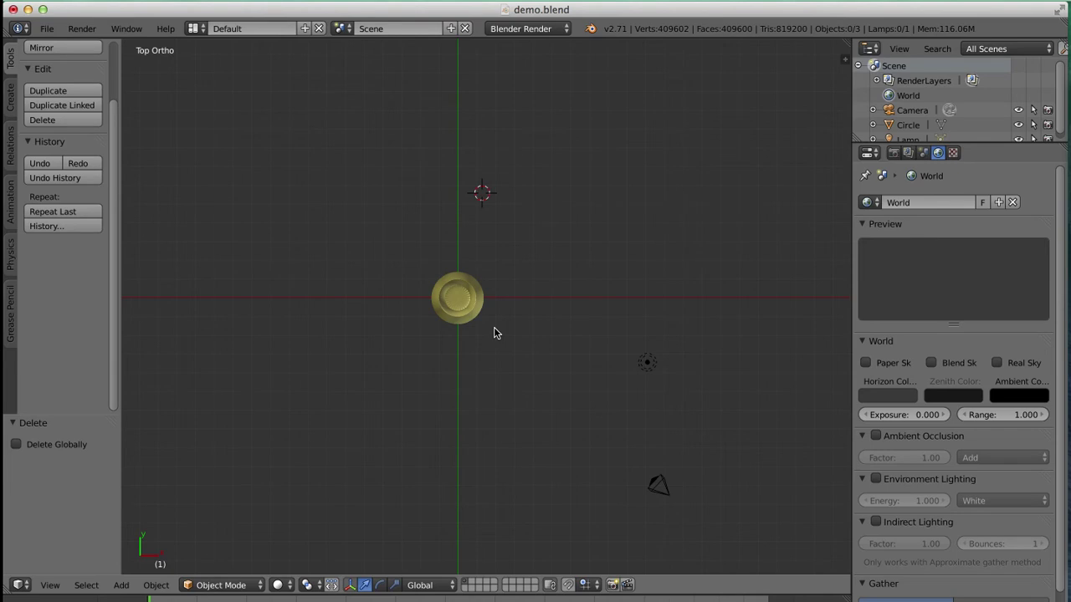
key(shift+a)
mouse_move(494, 333)
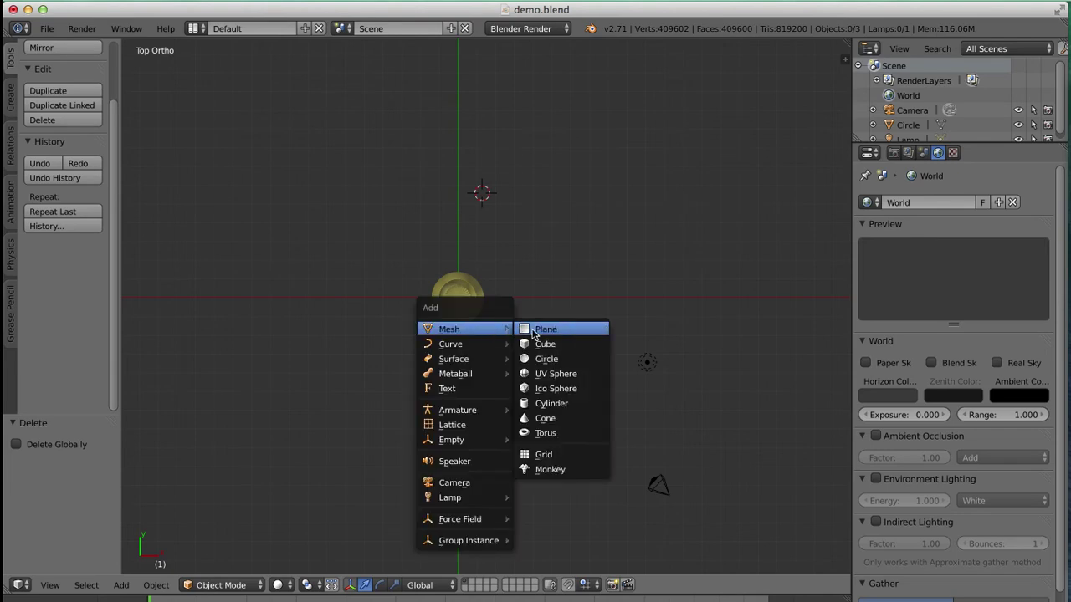
click(535, 334)
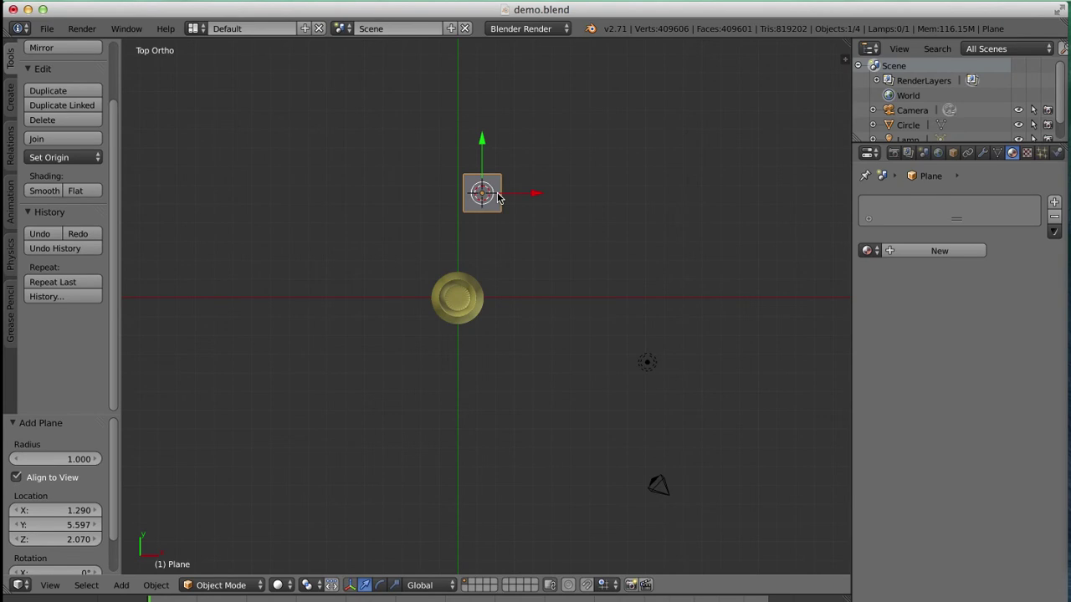
key(s)
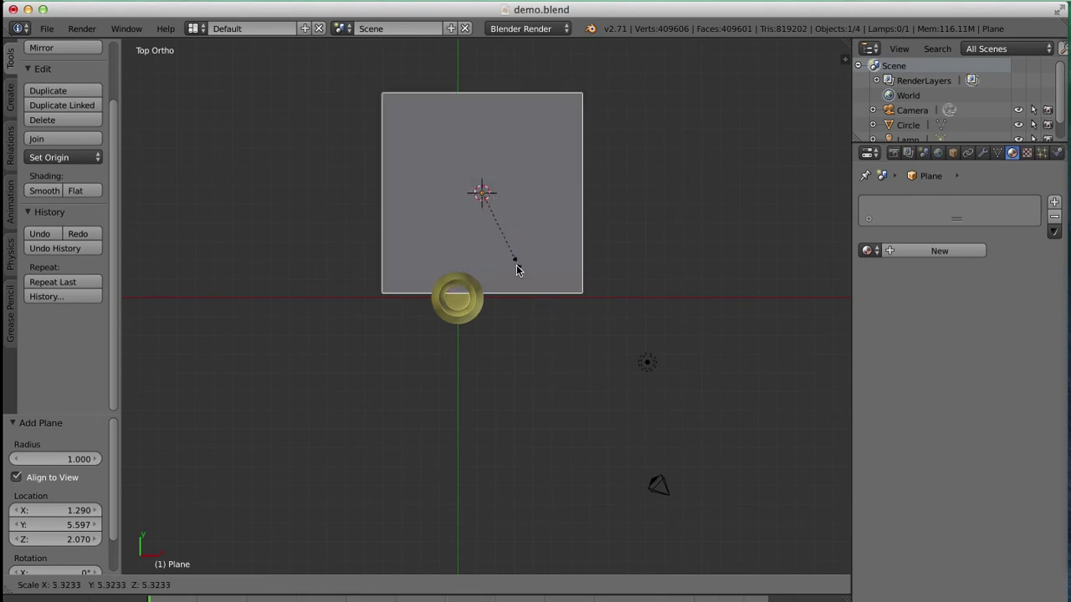
click(538, 346)
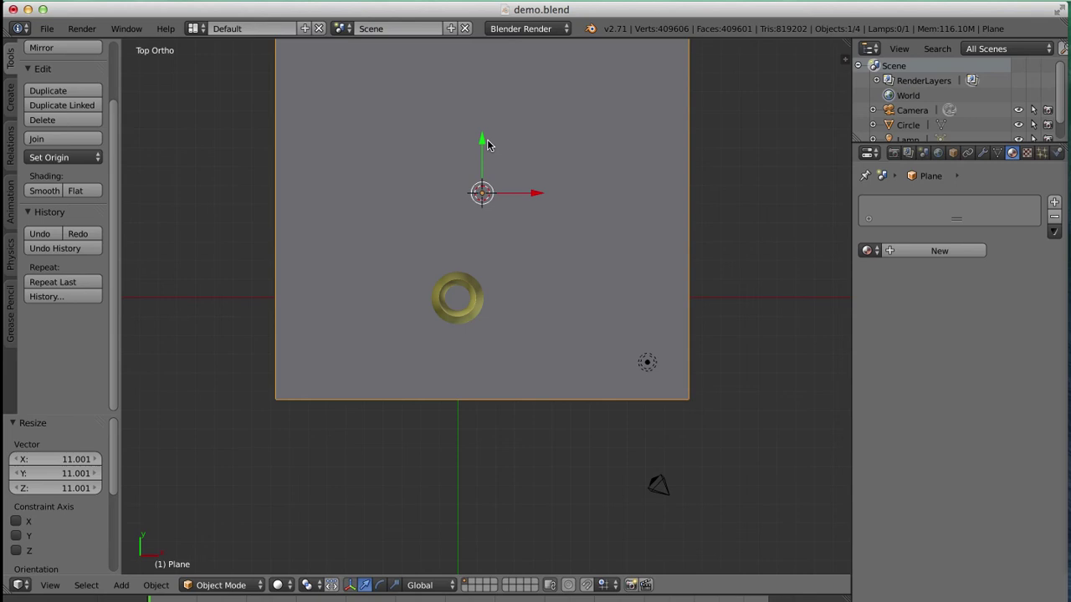
Step: Move the floor plane along X and Y so it extends under the vase, lamp and camera
drag(482, 139, 500, 298)
drag(535, 351, 598, 361)
drag(547, 291, 549, 322)
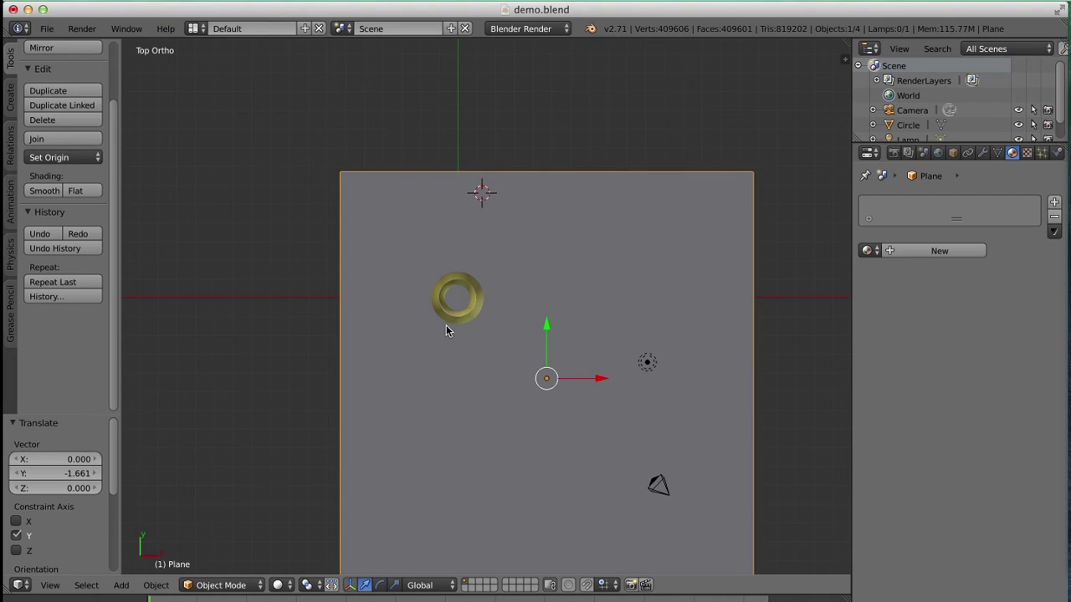
Step: Lower the floor plane about 2.05 units along Z to the base of the vase
key(KP_3)
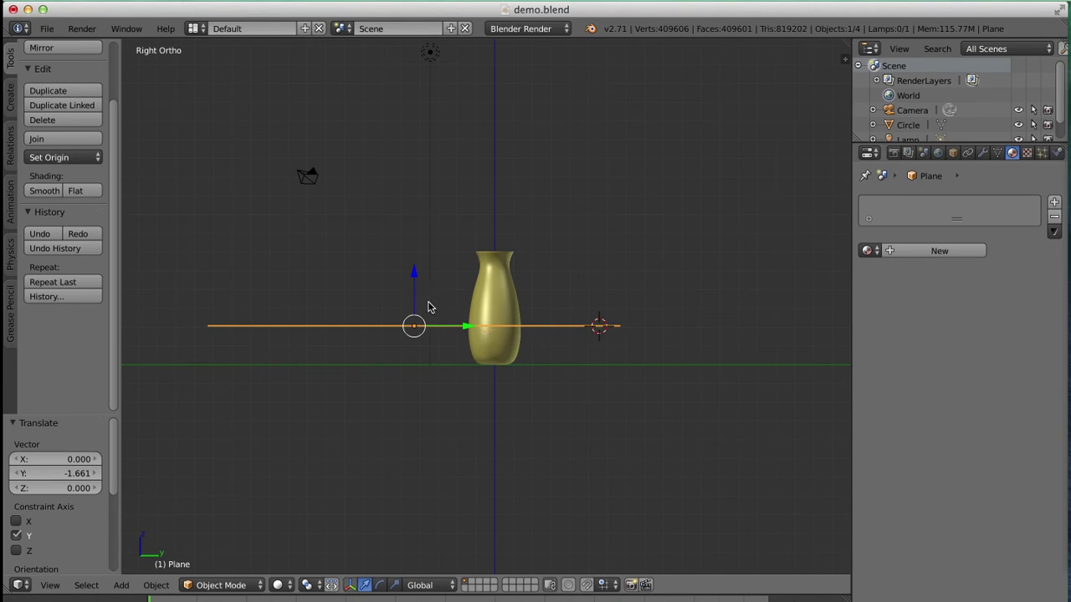
scroll(429, 307, up, 7)
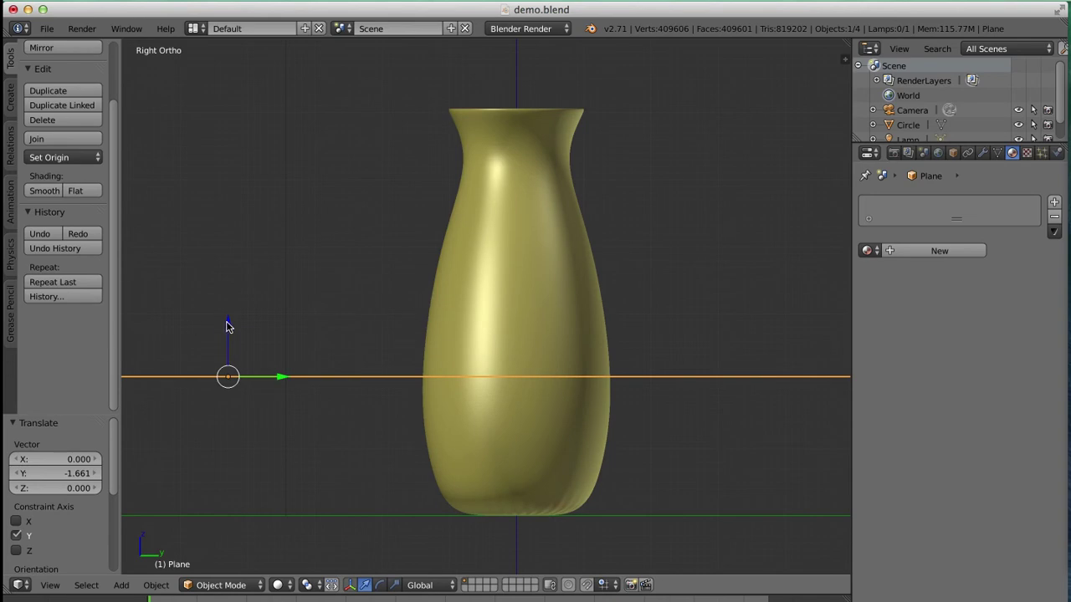
key(g)
key(z)
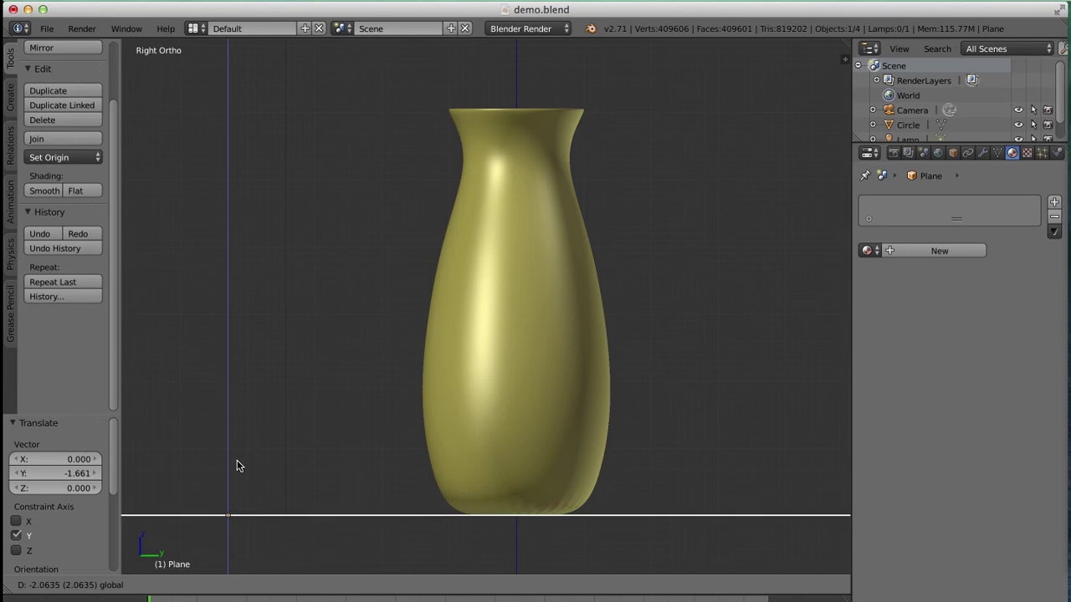
click(239, 465)
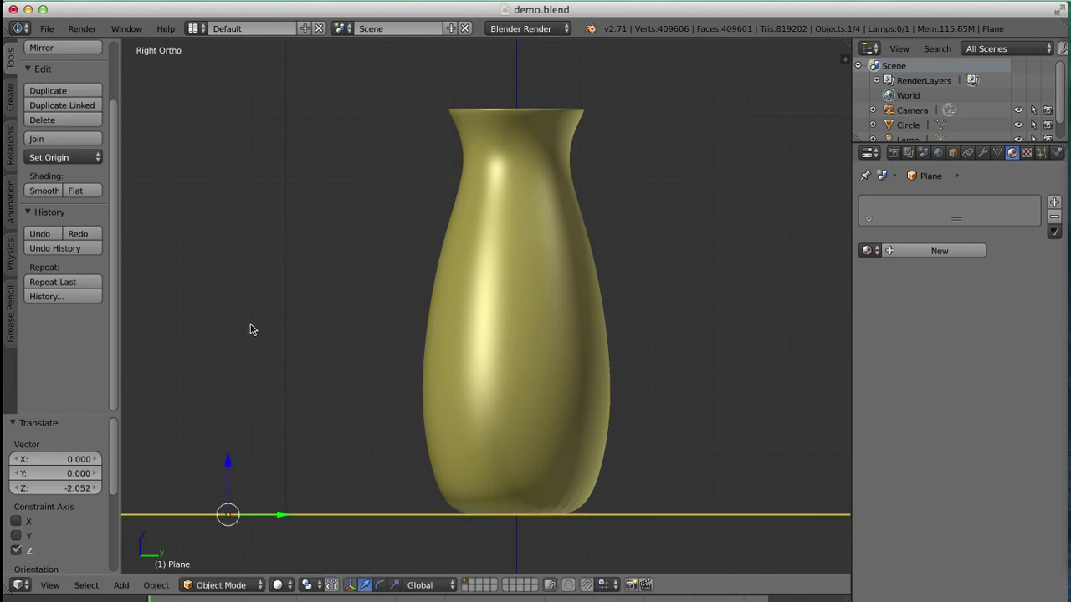
Step: Check the floor against the vase's base and lower the floor plane about 0.02 more along Z
middle_drag(275, 299, 307, 283)
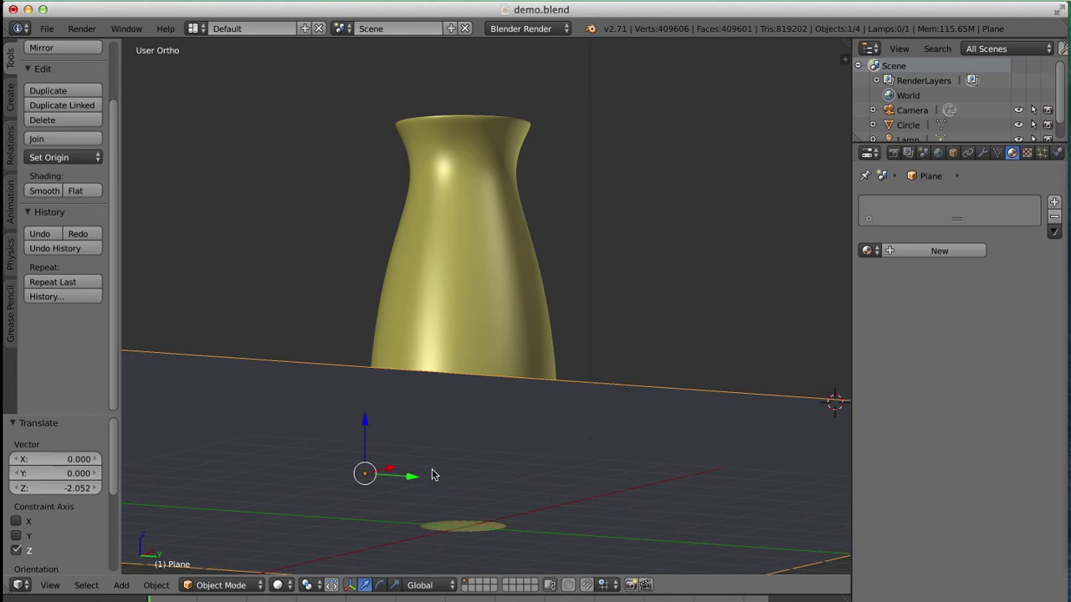
key(KP_3)
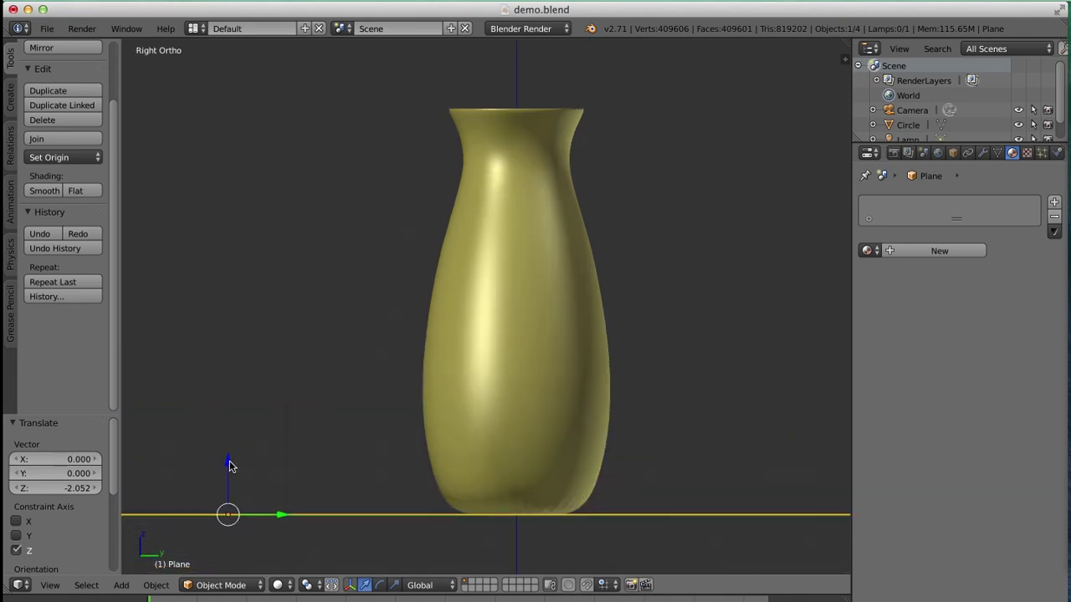
drag(228, 461, 229, 462)
middle_drag(290, 437, 305, 353)
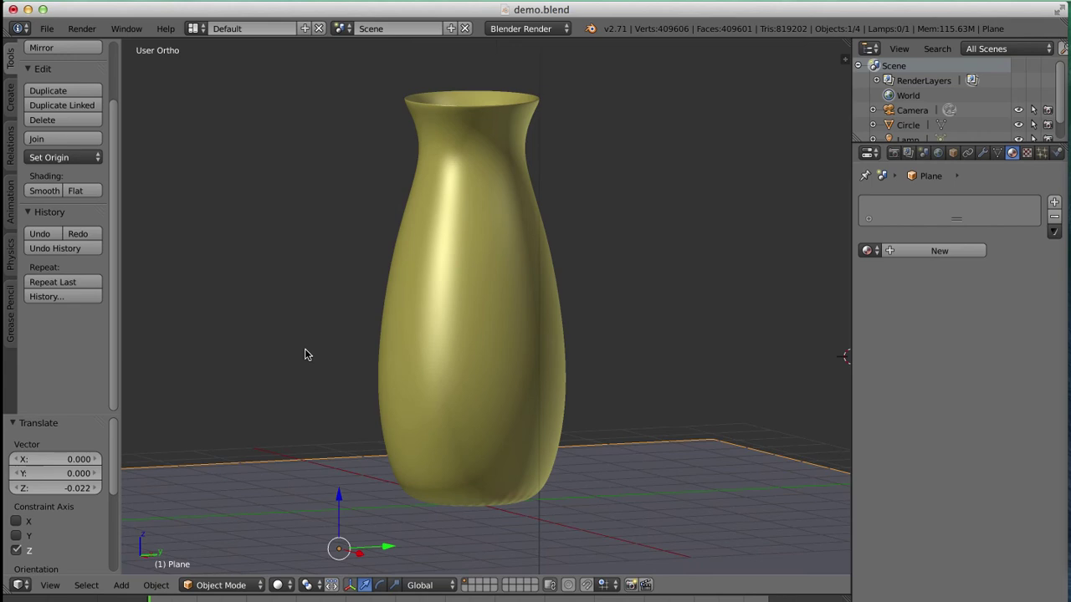
Step: Add a second plane aligned to the right side view and scale it by about -10.9
key(KP_3)
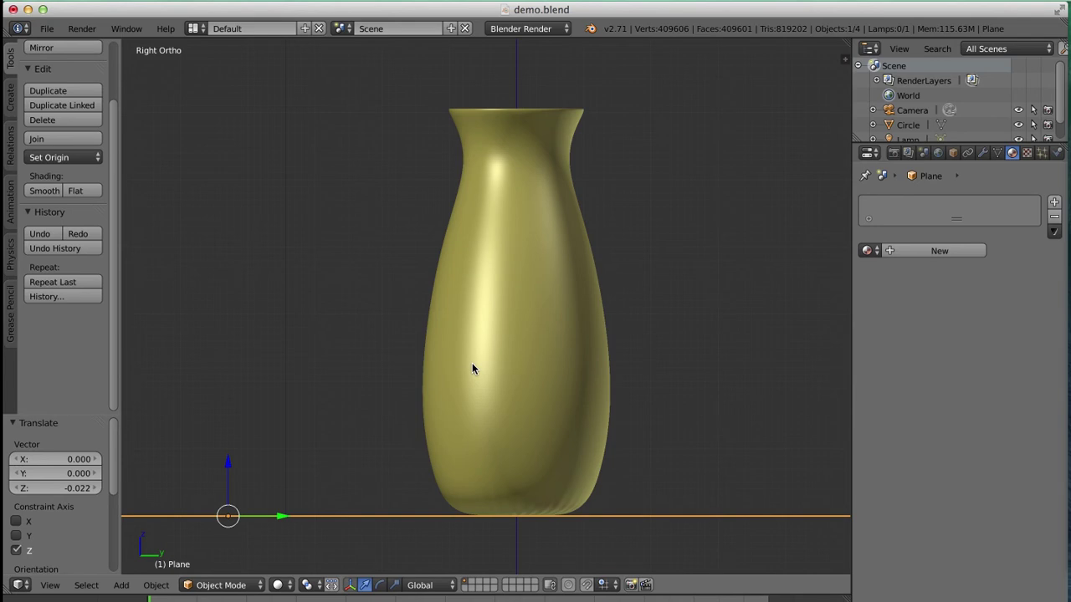
scroll(473, 369, down, 5)
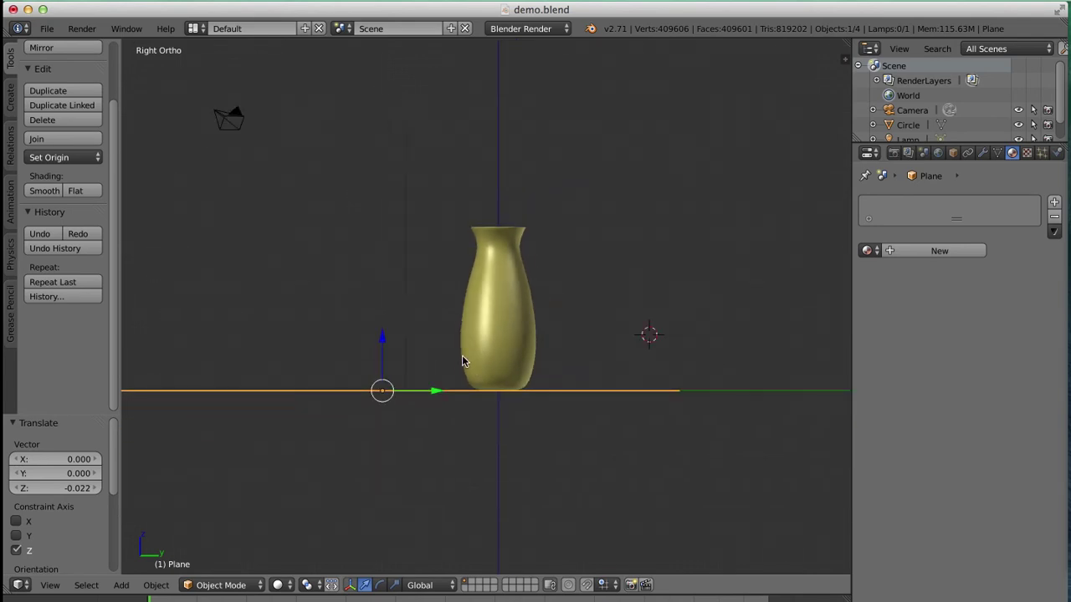
key(shift+a)
mouse_move(462, 359)
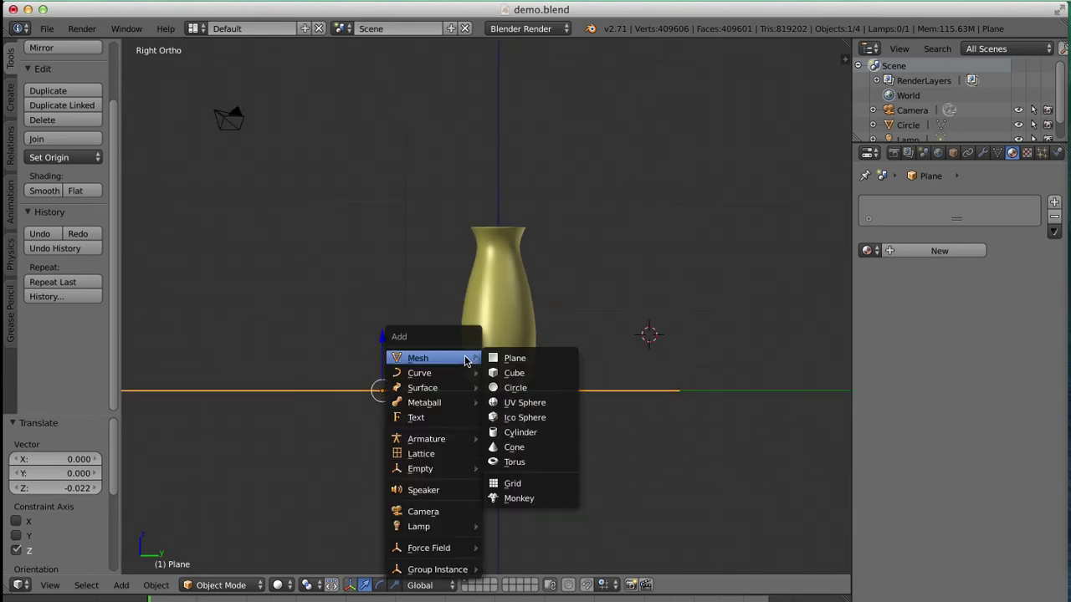
click(495, 358)
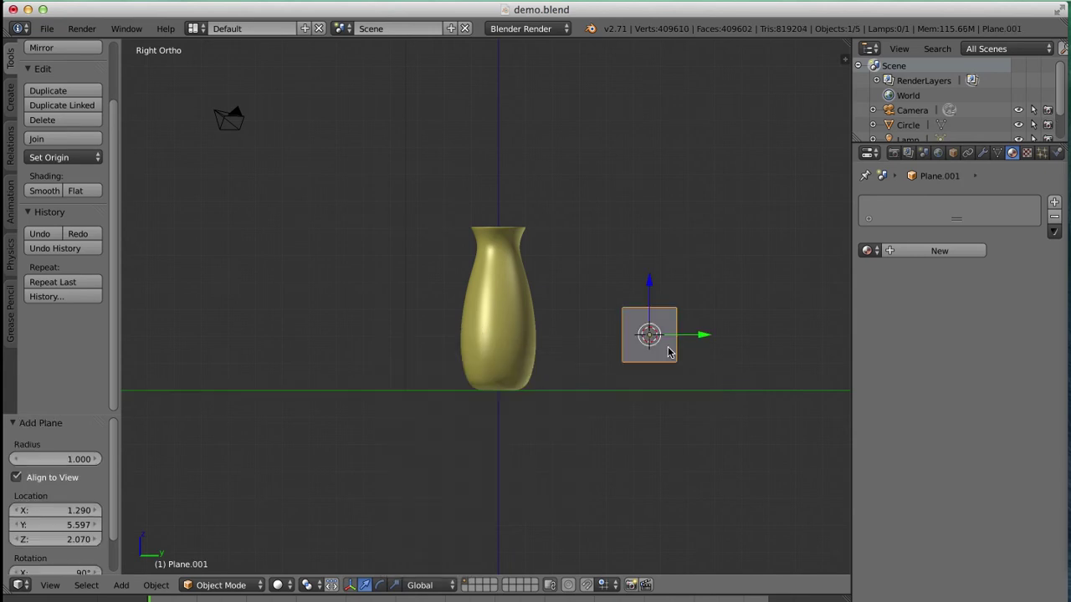
key(s)
click(430, 240)
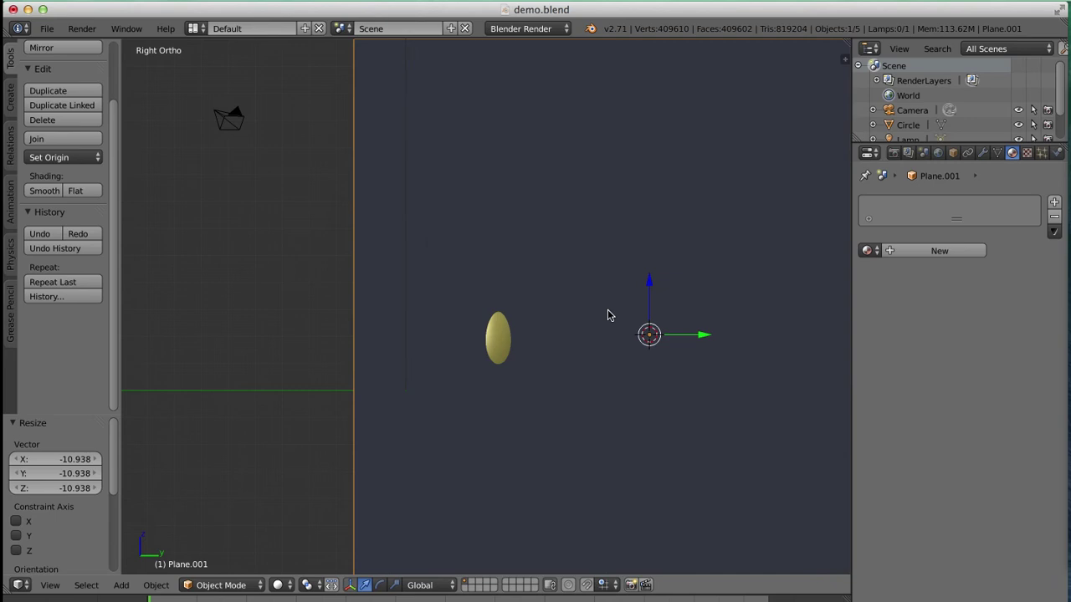
Step: Move the second plane about -5.71 along Y and -7.08 along X to stand as a wall beside the vase
key(g)
key(y)
click(623, 352)
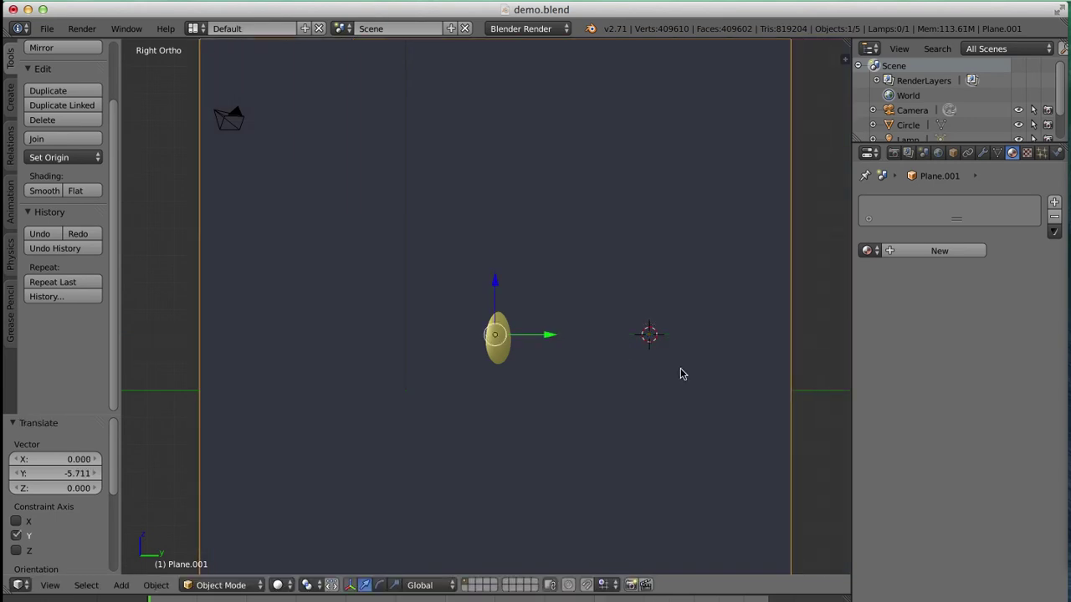
key(KP_7)
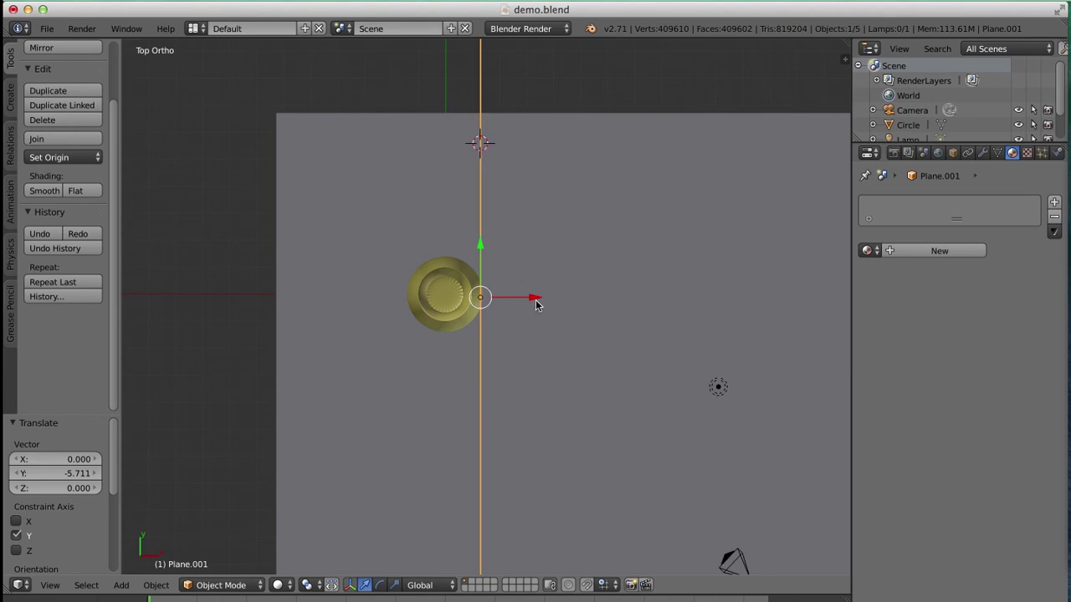
drag(536, 300, 344, 294)
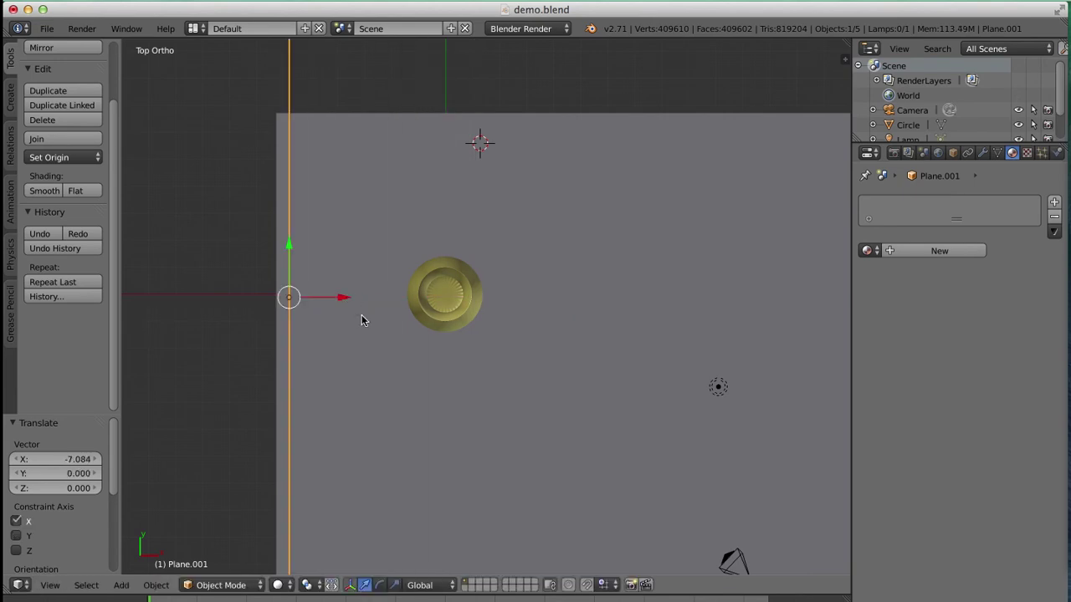
middle_drag(427, 366, 376, 320)
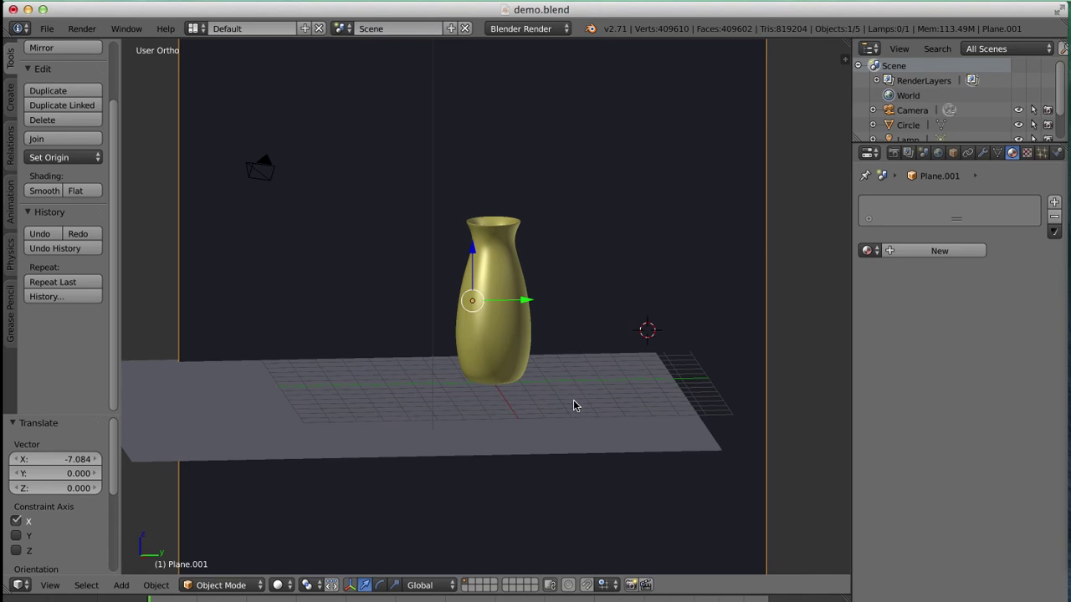
Step: Add a third plane aligned to the front view and scale it up about 9.6 times
key(KP_1)
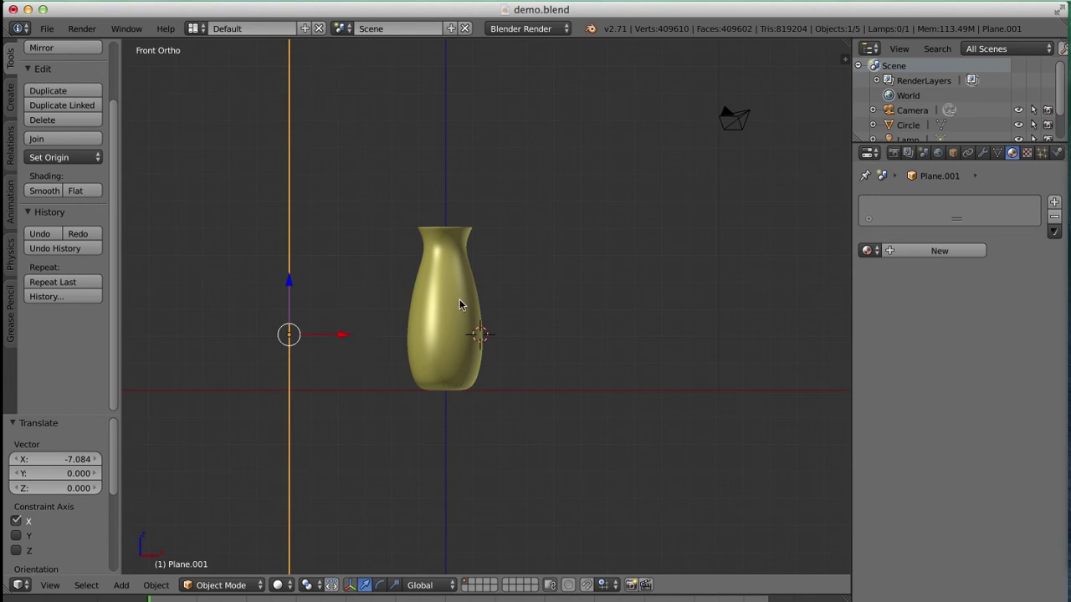
key(shift+a)
mouse_move(459, 300)
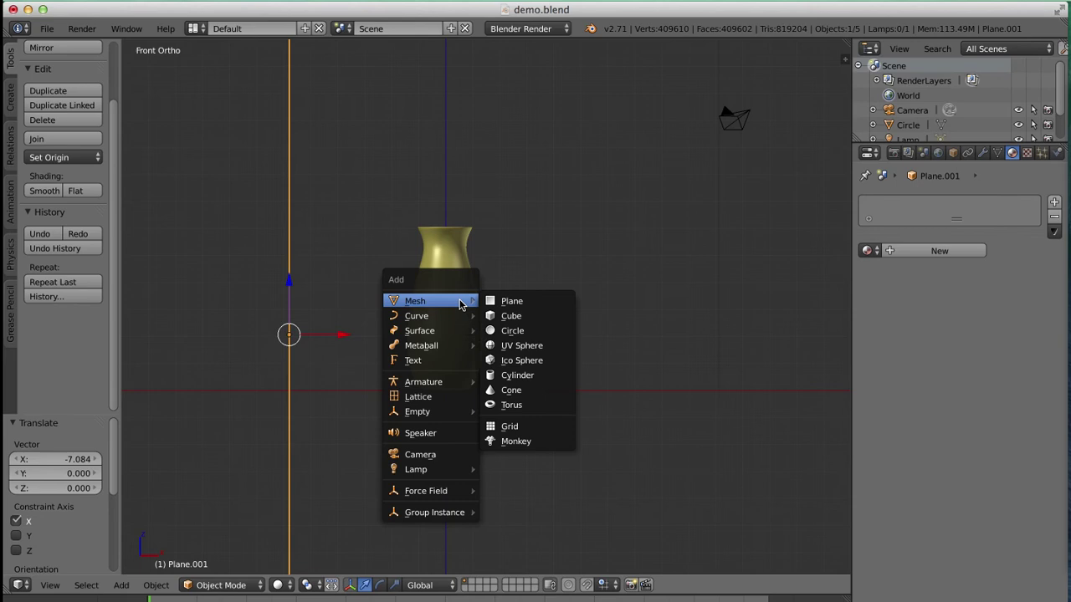
click(508, 303)
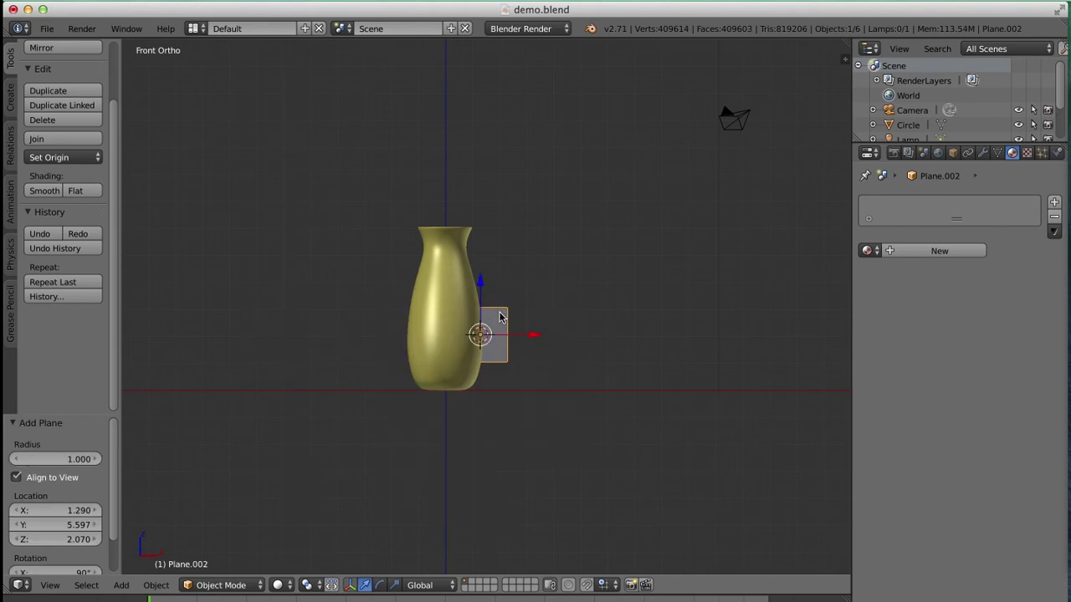
key(s)
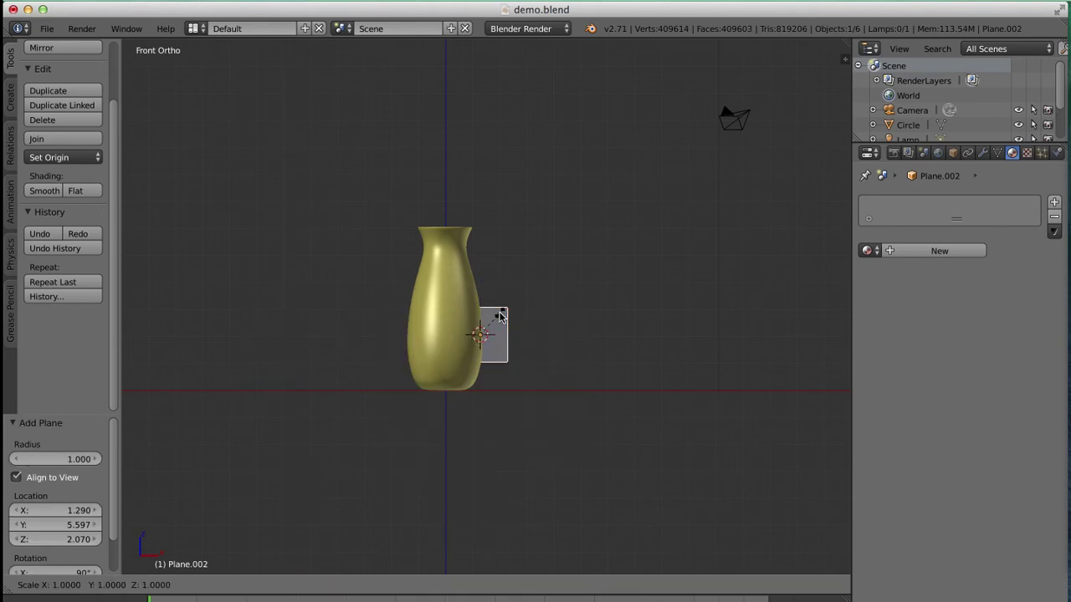
click(282, 141)
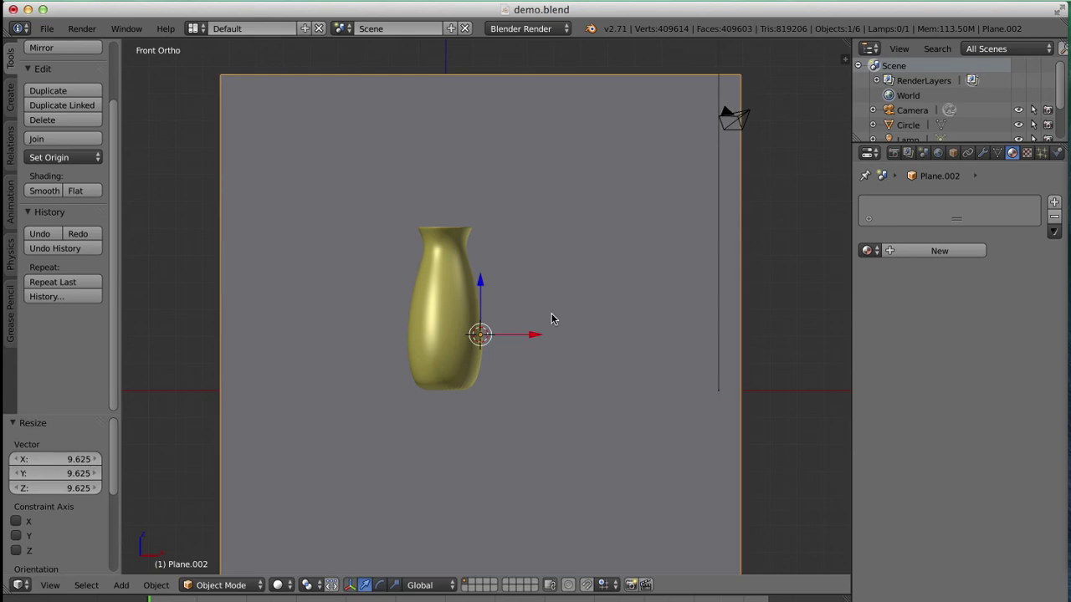
Step: Reposition the third plane along Y, about 1 unit nearer the vase than where it was added, as the back wall
key(KP_7)
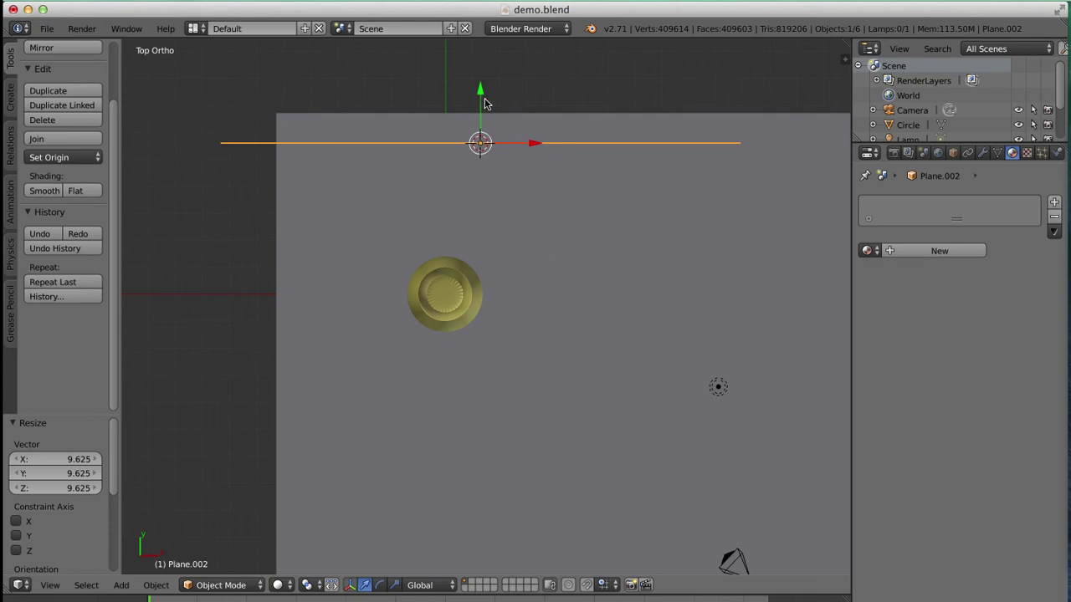
drag(482, 95, 518, 369)
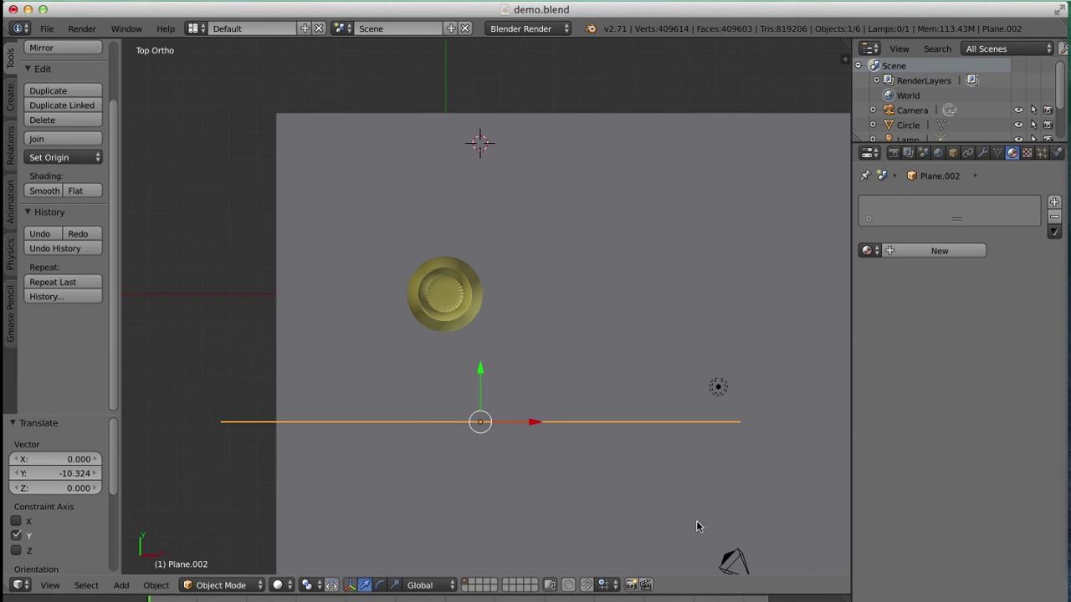
drag(480, 366, 490, 122)
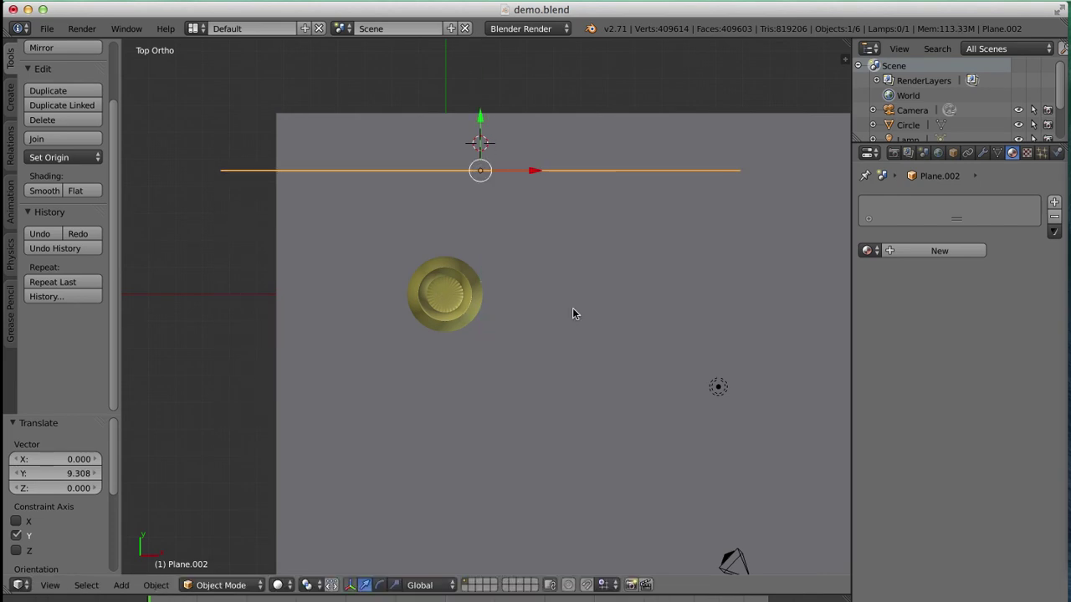
middle_drag(580, 362, 544, 336)
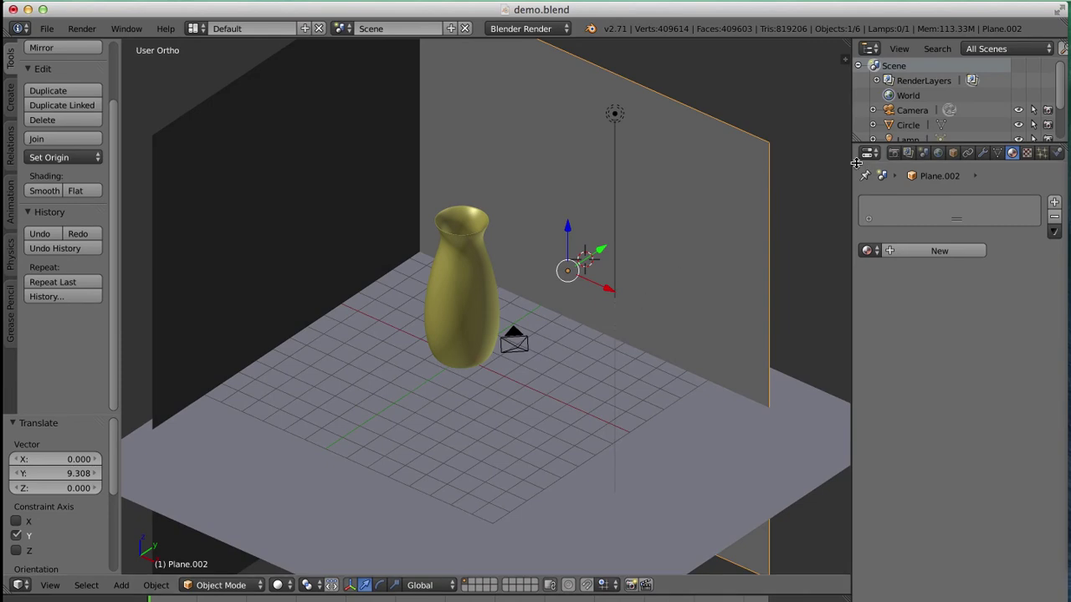
Step: Widen the 3D viewport by narrowing the neighbouring outliner and properties area
drag(852, 172, 933, 177)
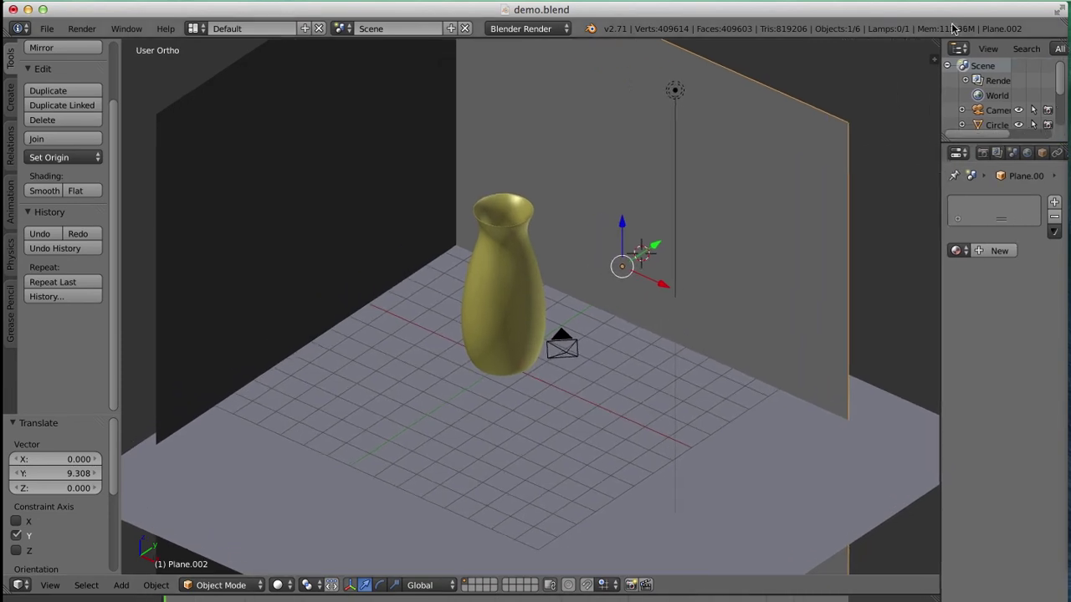
Step: Split the 3D viewport in two, check the vase's framing through the camera in the second view, and merge the views again
drag(924, 59, 644, 87)
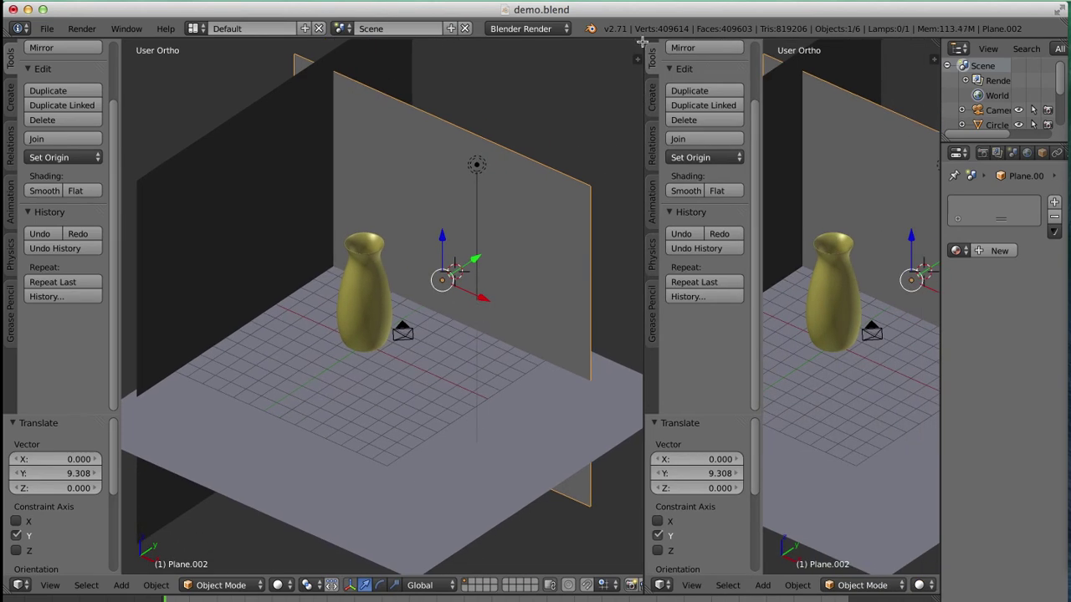
key(t)
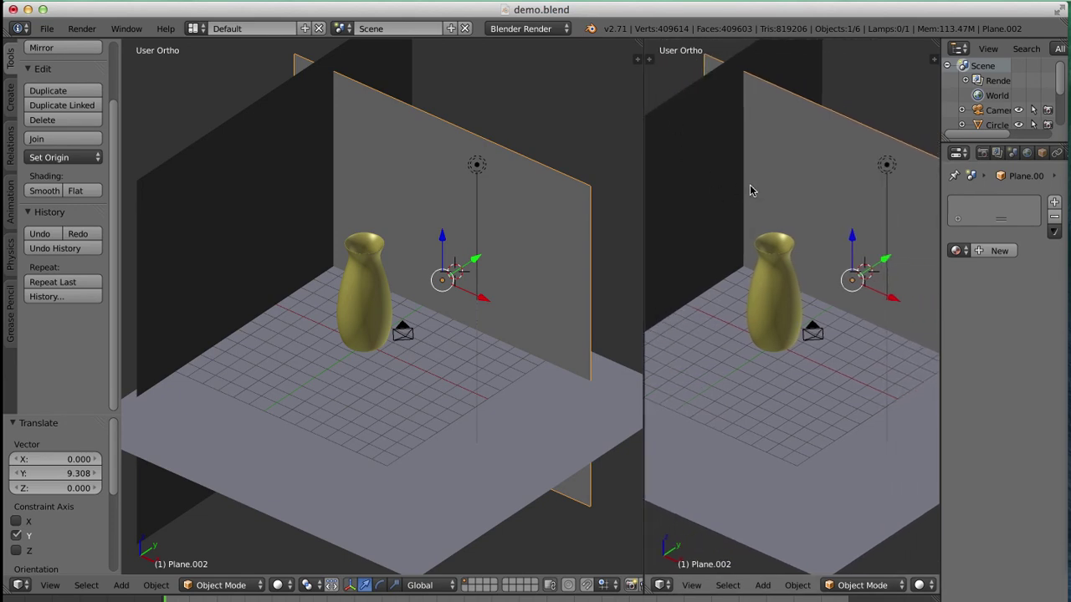
key(KP_0)
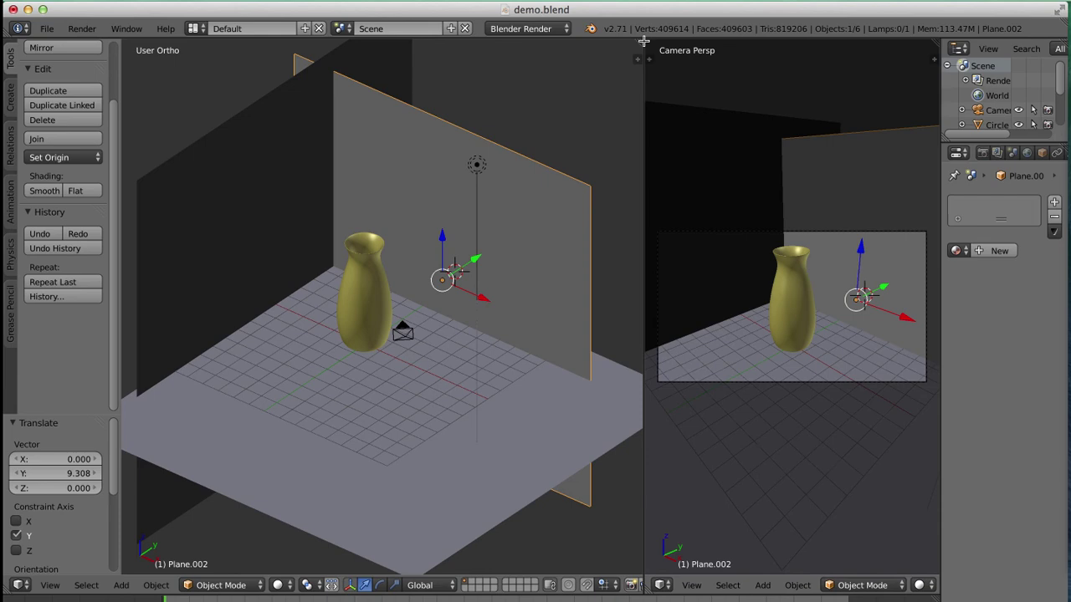
drag(643, 82, 508, 99)
scroll(658, 279, up, 2)
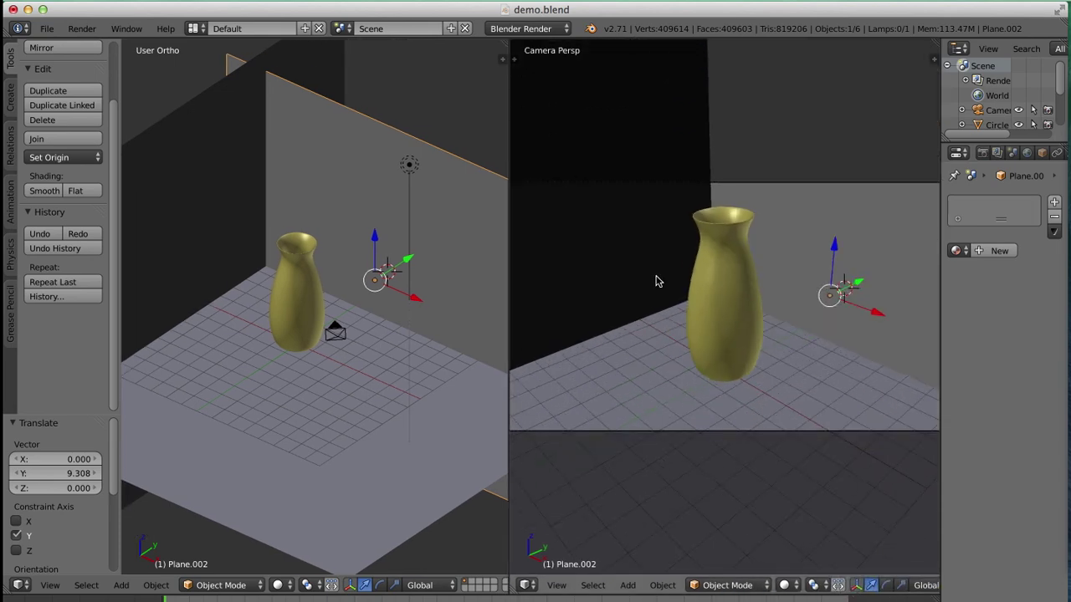
scroll(750, 305, down, 1)
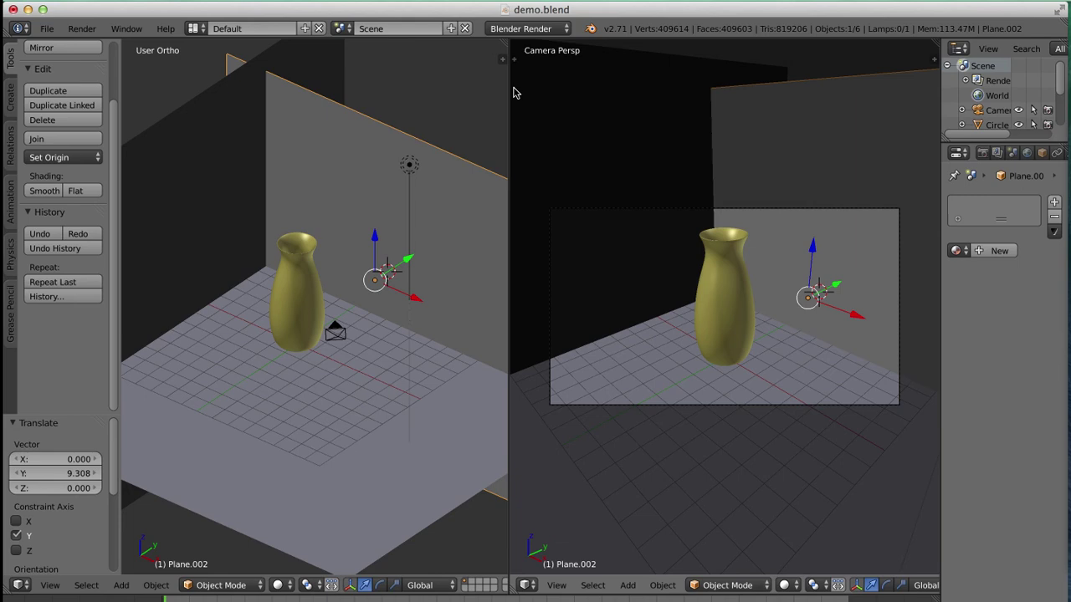
key(shift+z)
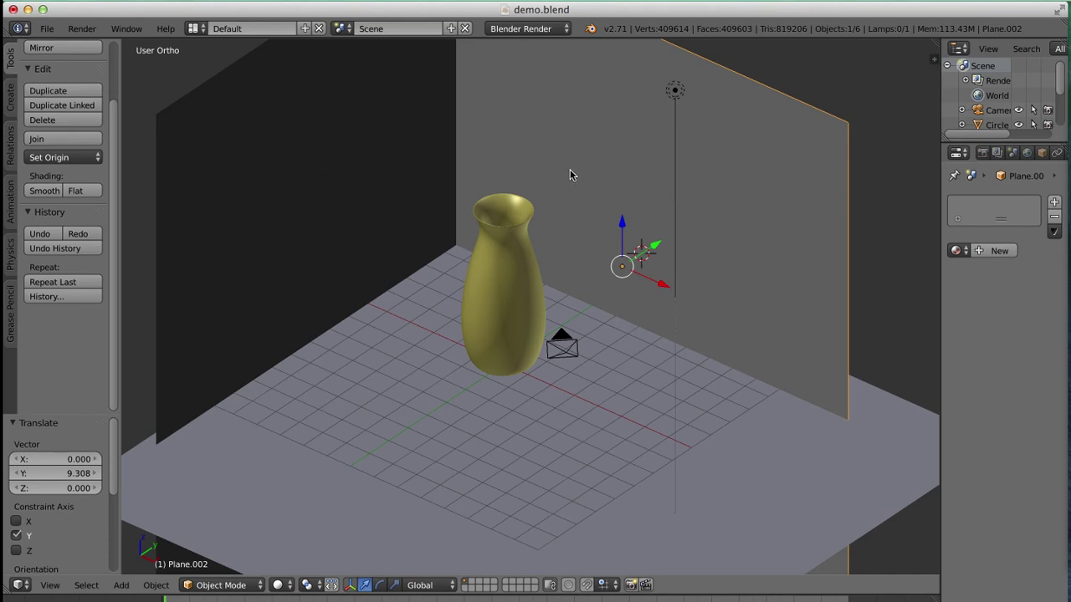
Step: Widen the properties area and give the side wall plane a new material with diffuse colour hex 59BDE7
right_click(324, 181)
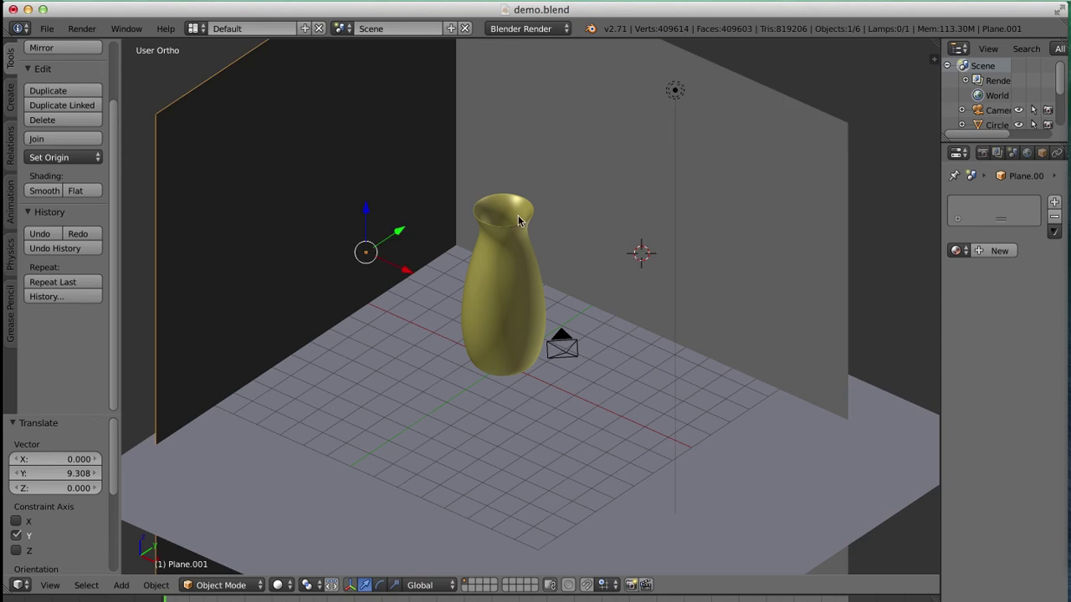
drag(942, 223, 876, 221)
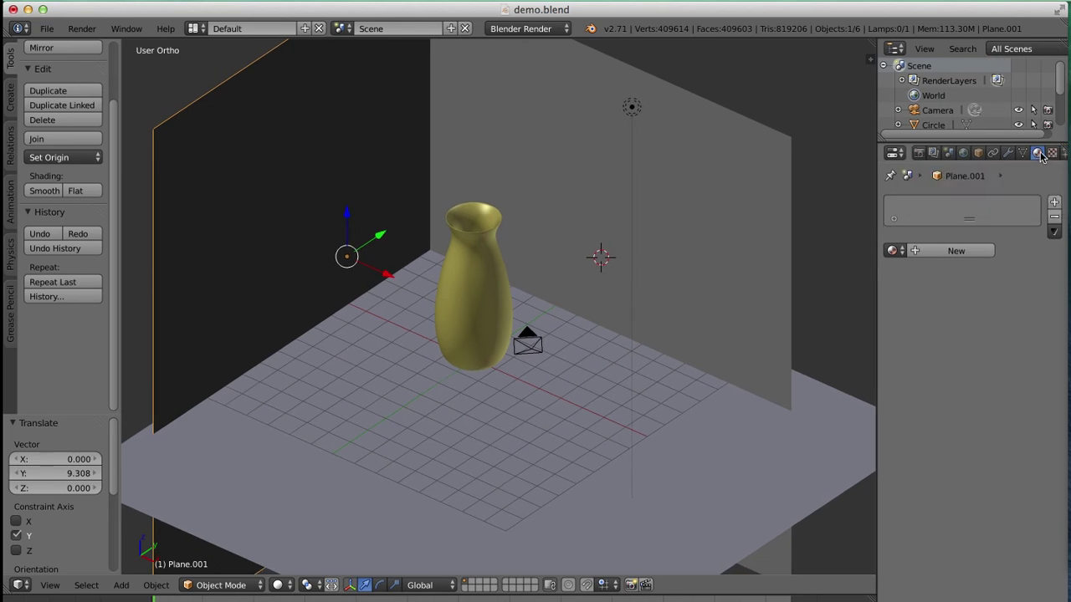
click(964, 253)
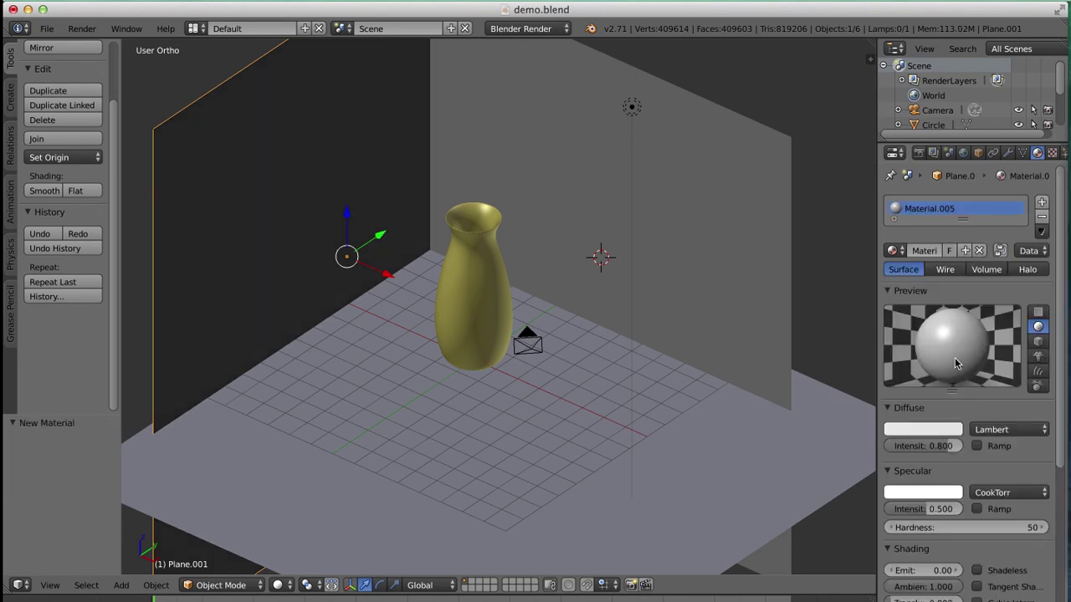
click(922, 430)
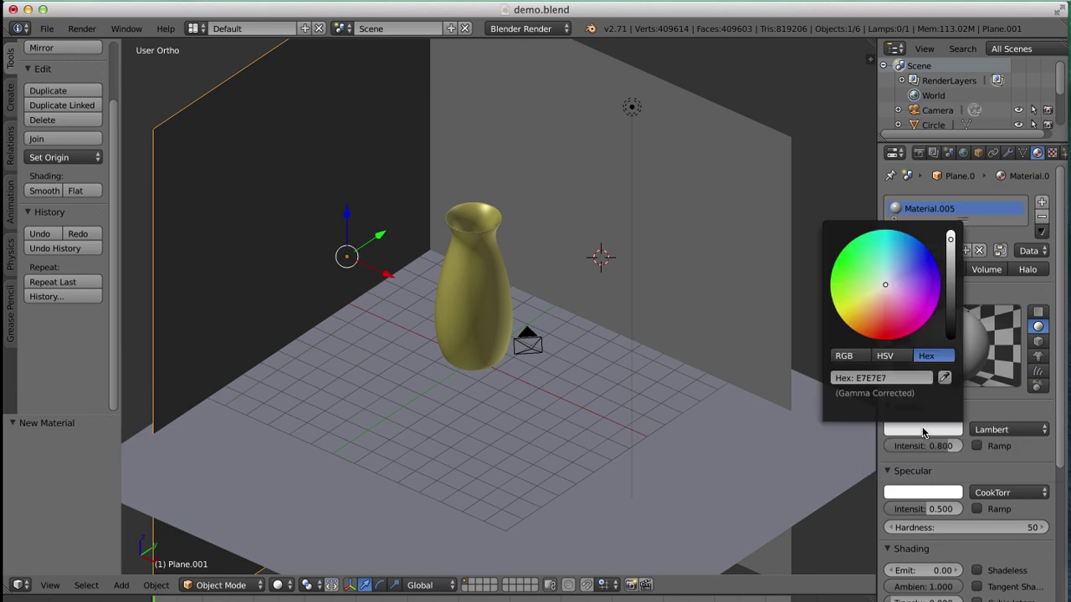
click(901, 378)
drag(899, 377, 790, 372)
text(59BDE7)
key(Return)
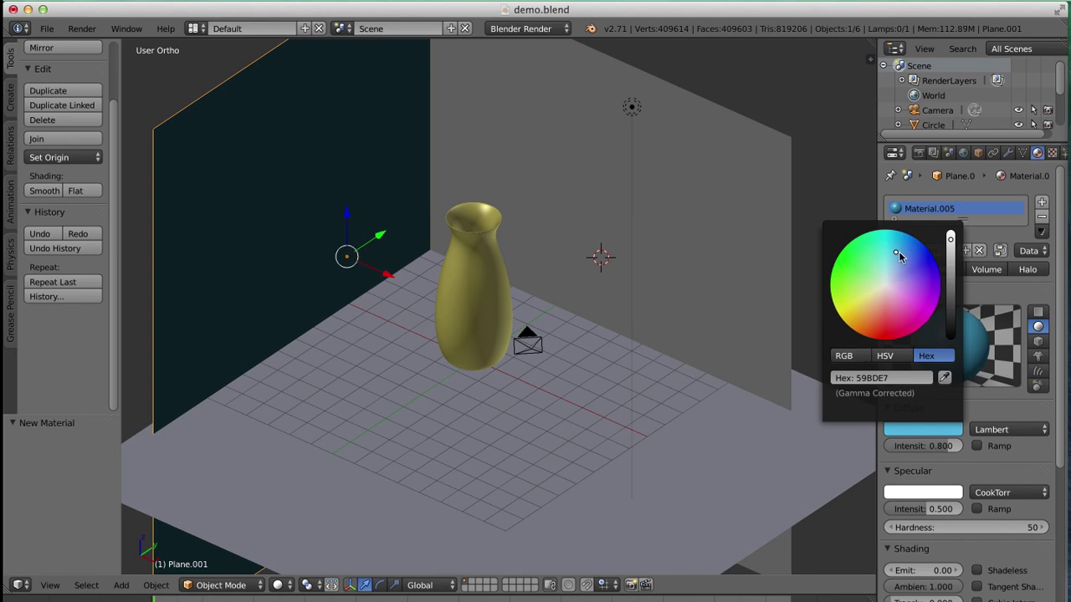
click(846, 355)
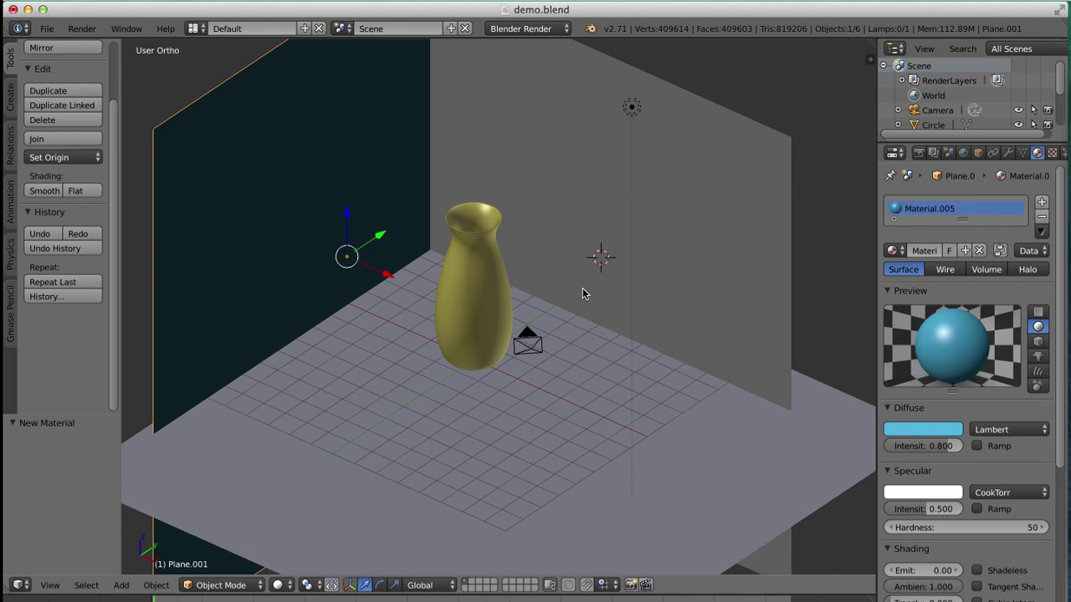
Step: Give the back wall plane its own new material with diffuse colour hex 59BDE7
middle_drag(583, 292, 663, 329)
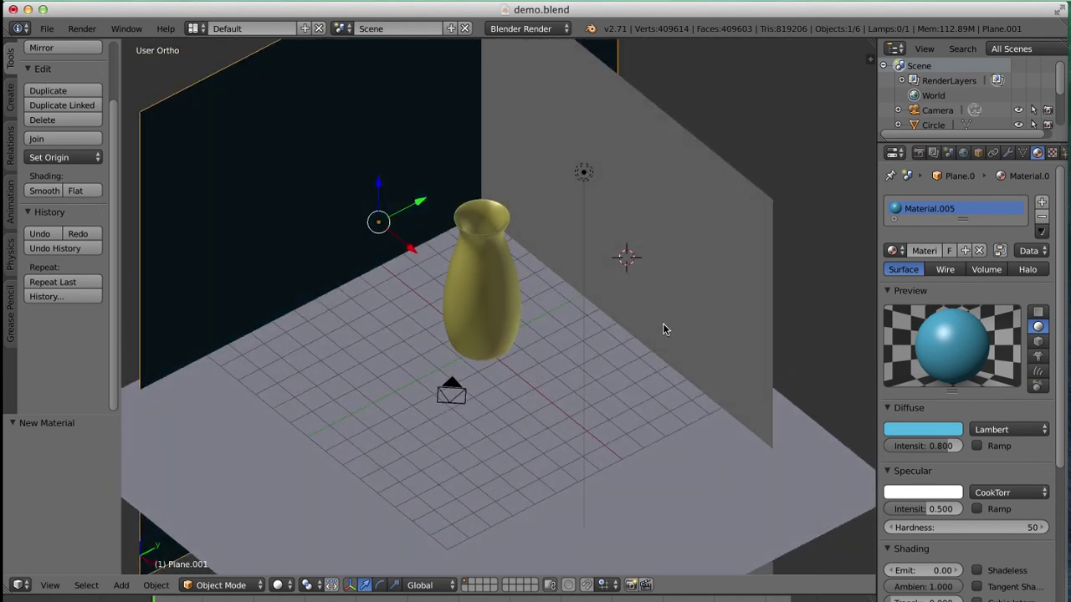
right_click(671, 261)
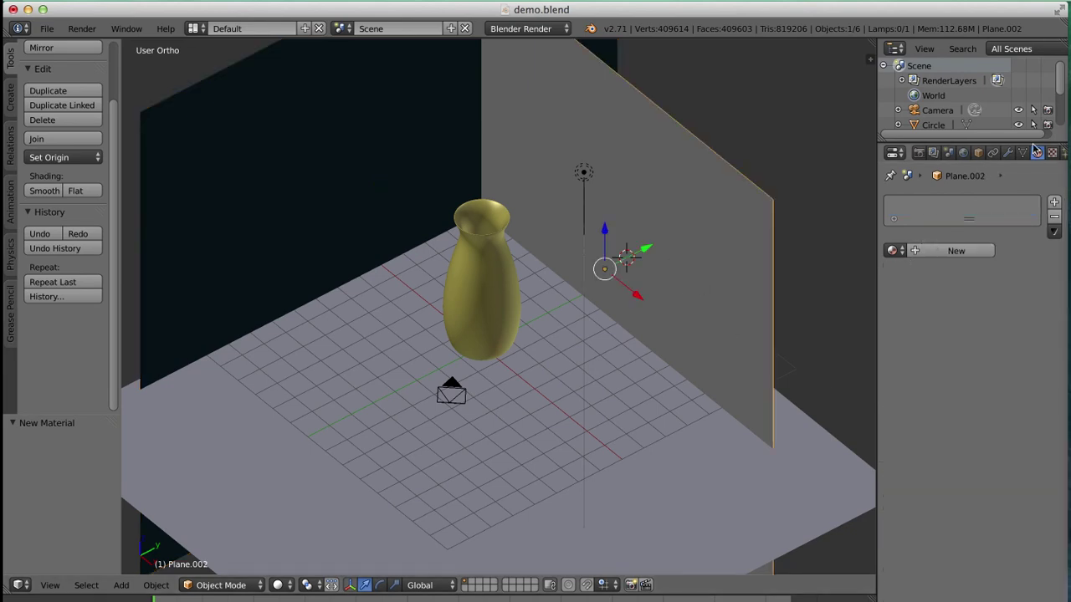
click(962, 252)
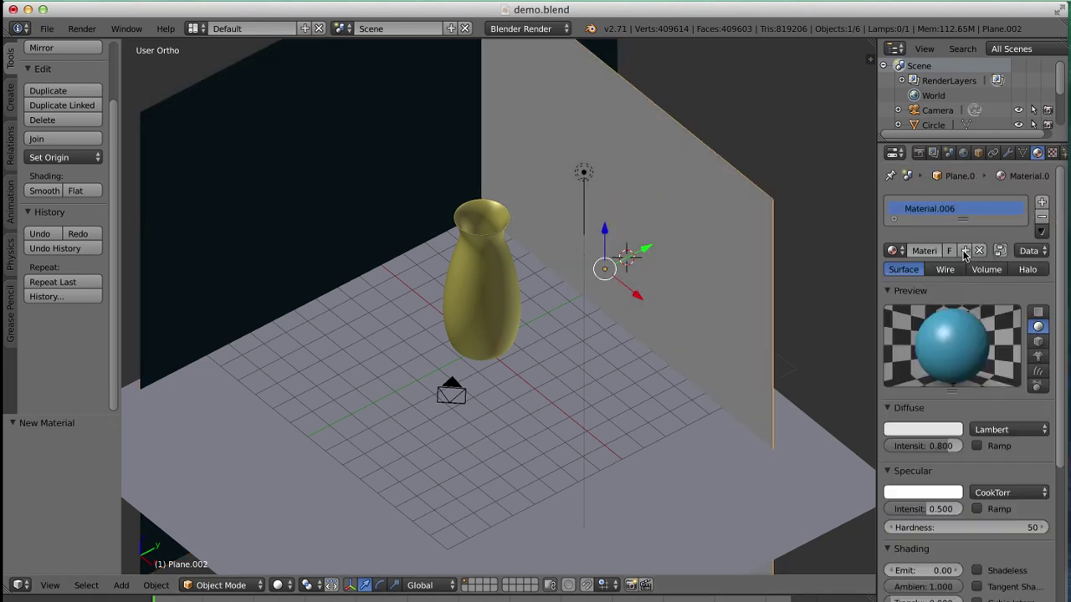
click(927, 430)
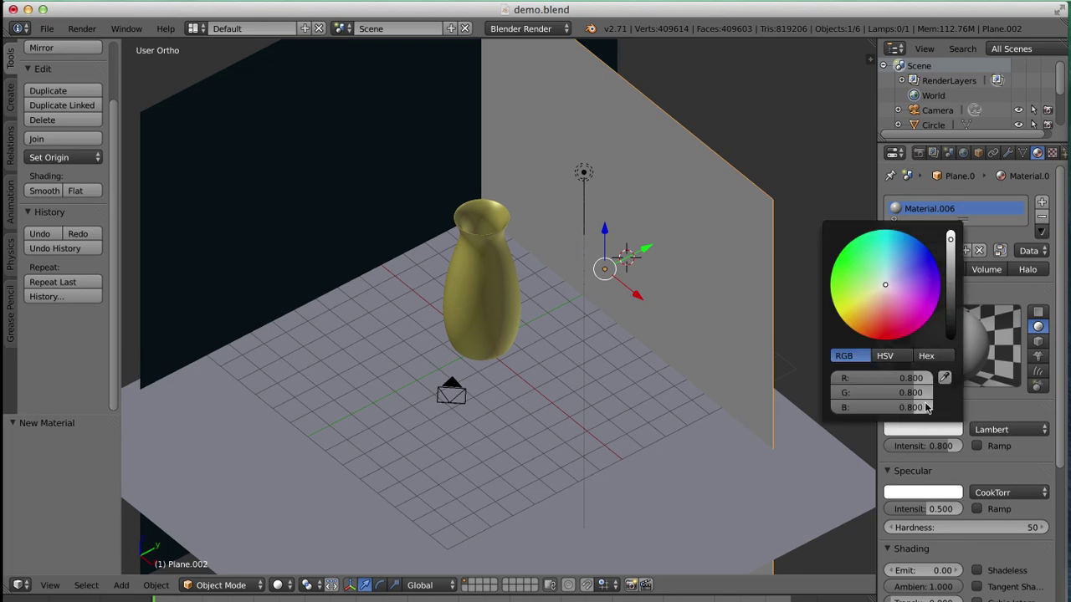
click(928, 356)
click(871, 377)
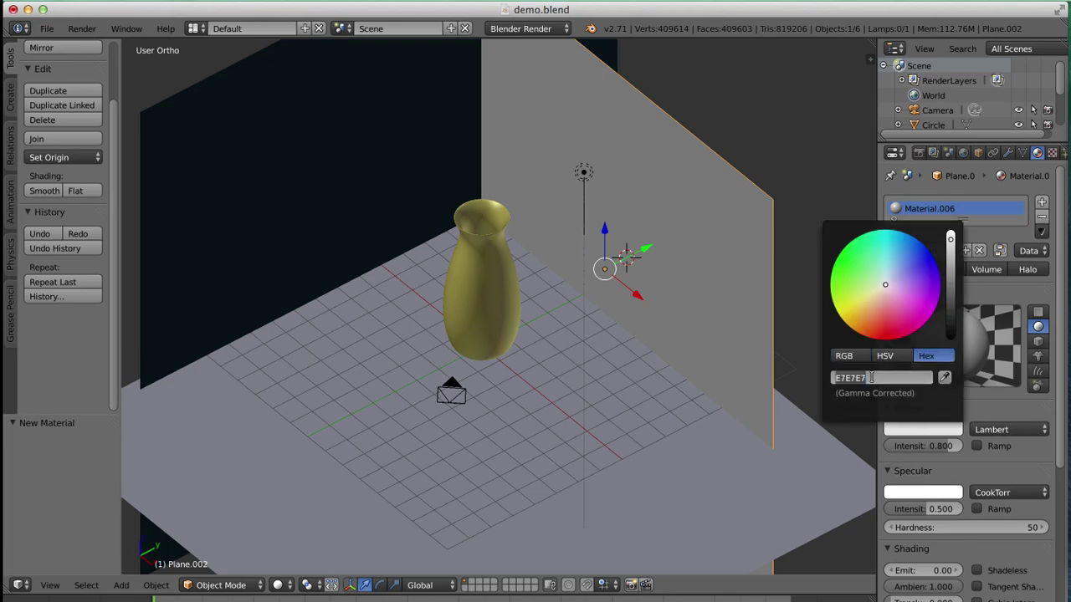
text(59BDE7)
key(Return)
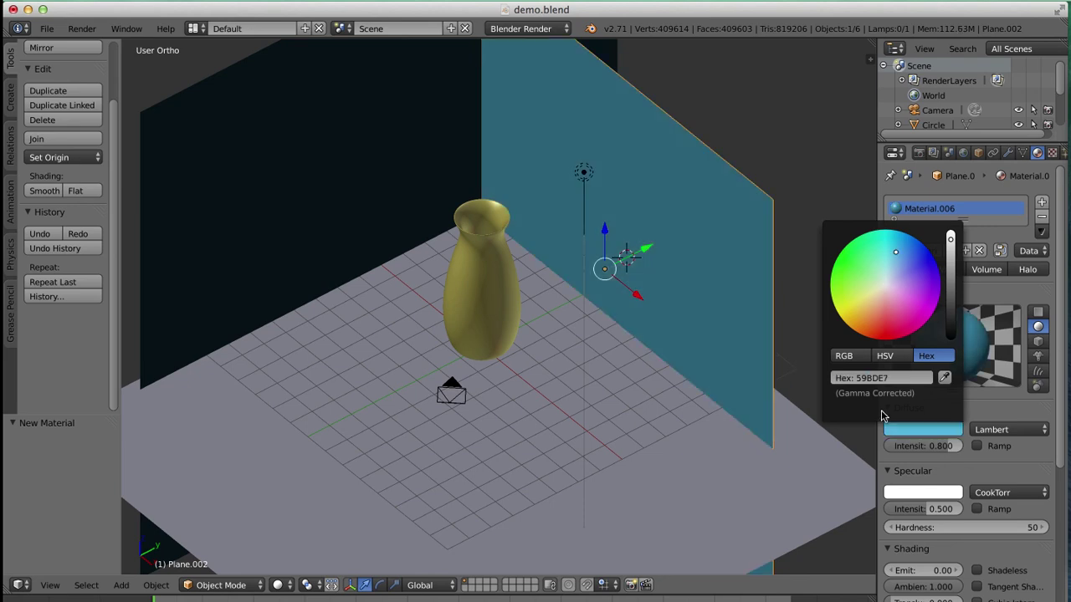
click(845, 356)
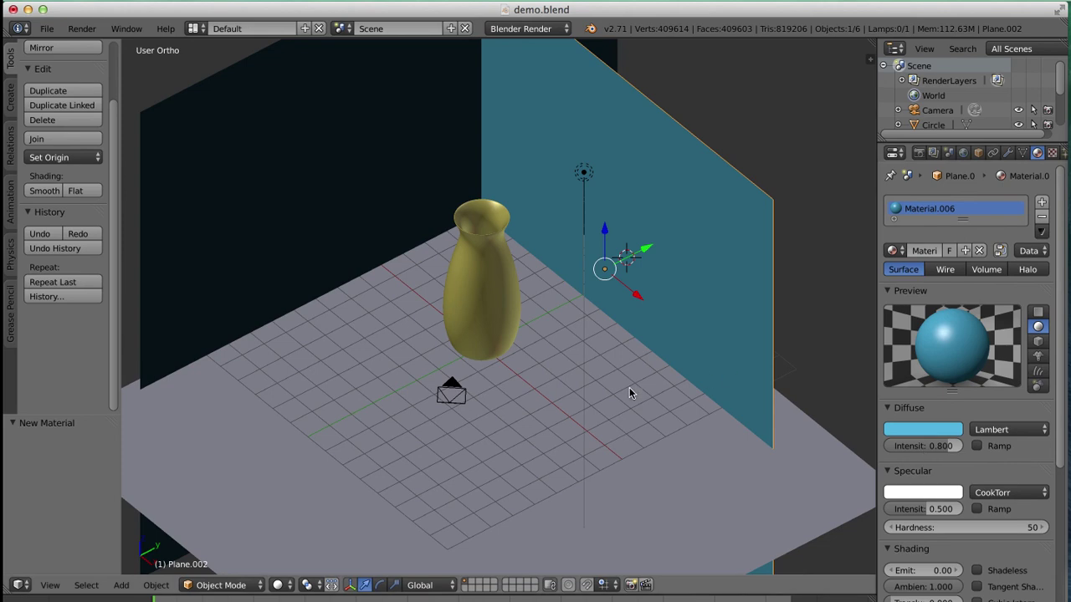
Step: Give the floor plane a new material and darken its diffuse colour to a muted dark red
middle_drag(629, 388, 694, 454)
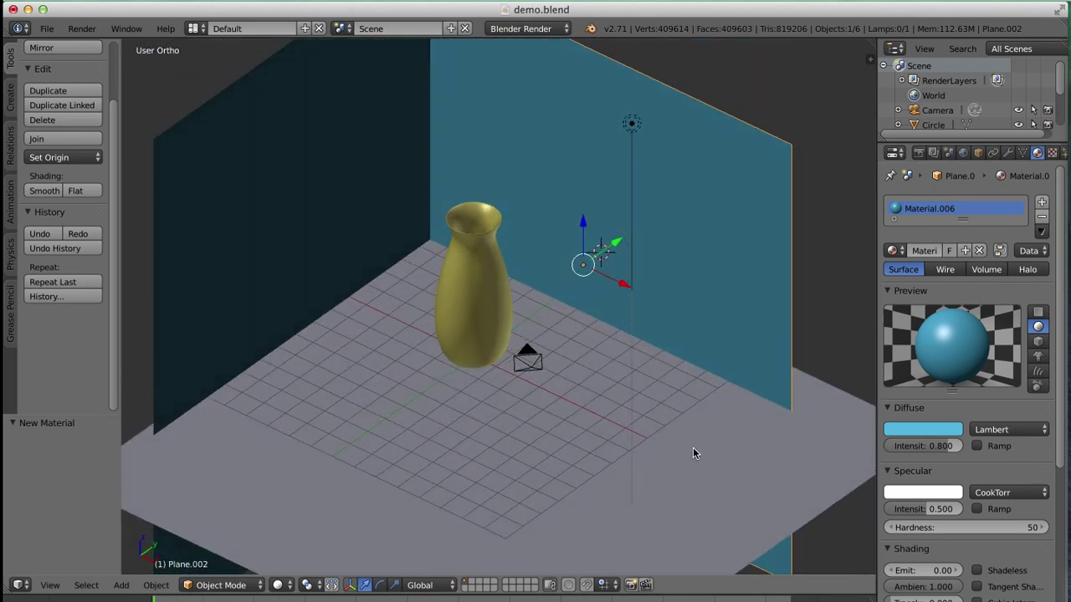
right_click(685, 460)
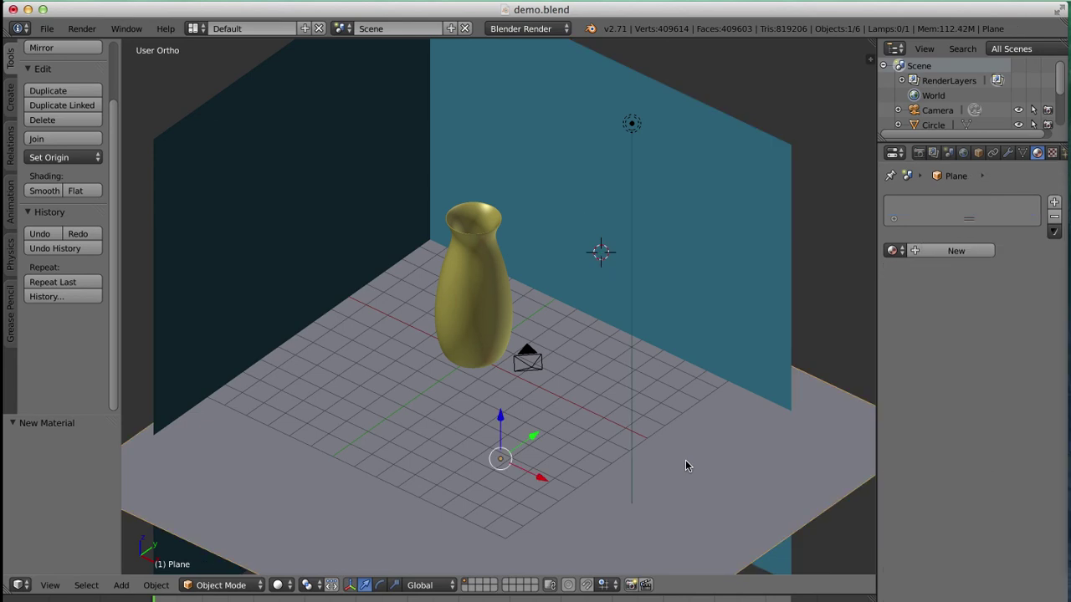
click(954, 250)
click(934, 431)
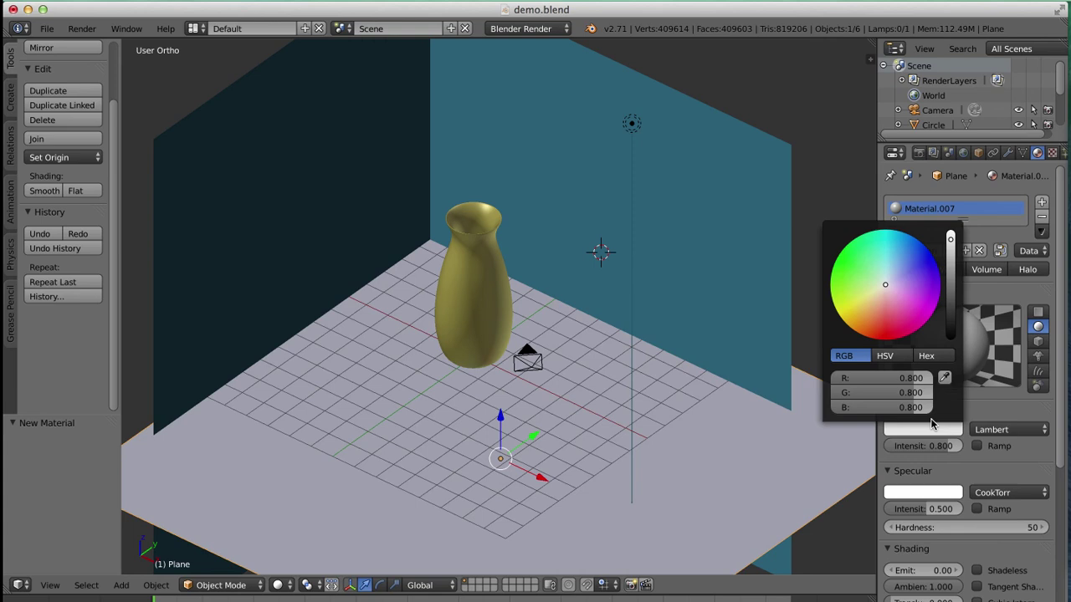
drag(951, 241, 950, 284)
drag(885, 288, 889, 312)
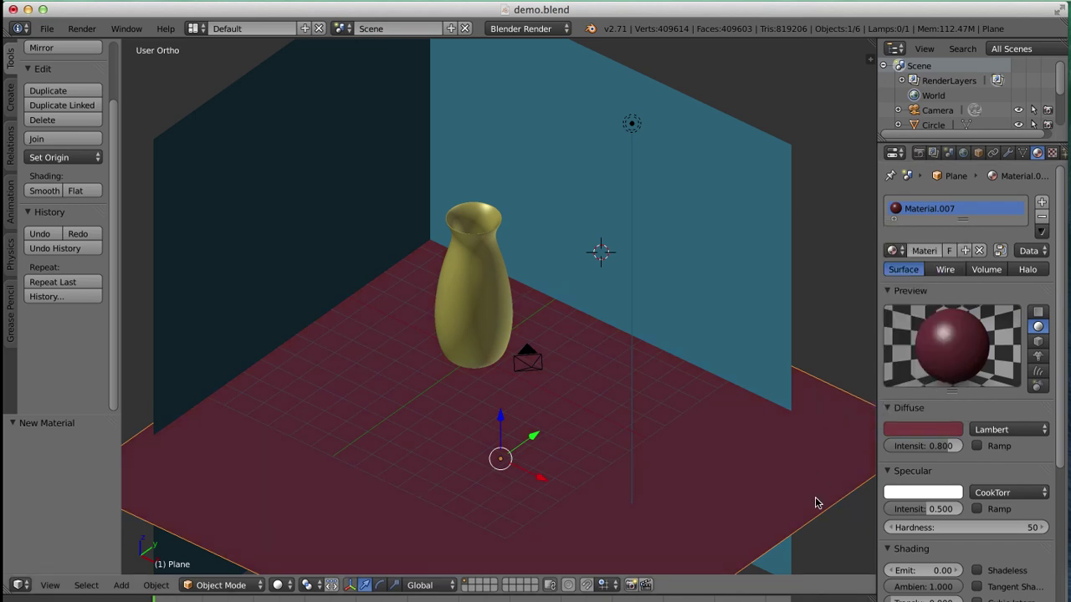
click(852, 518)
Step: Render the vase scene as a still image, close the result and render it once more
click(919, 154)
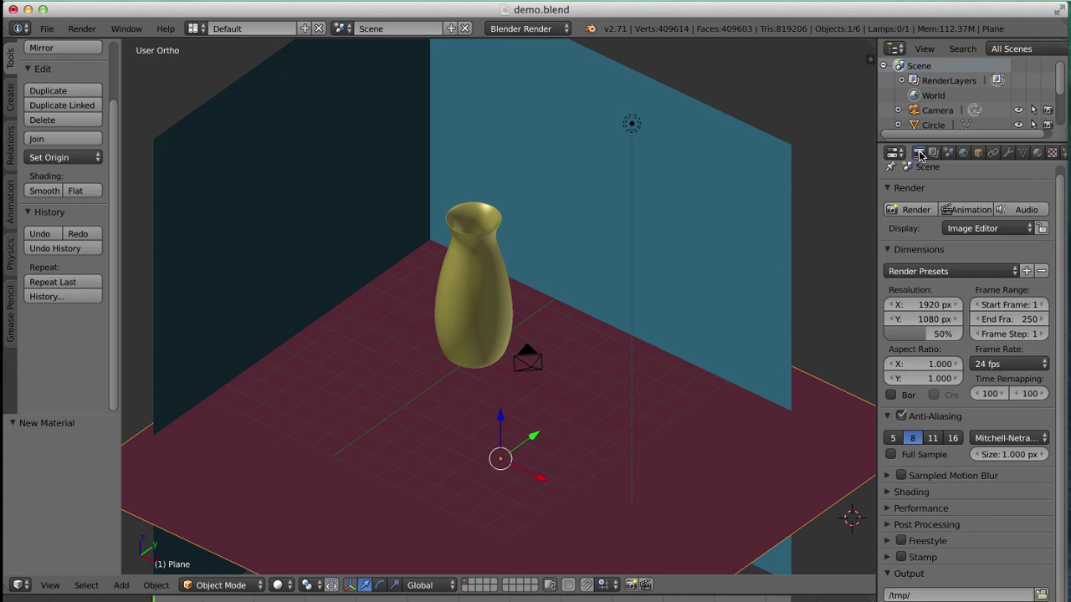
click(912, 210)
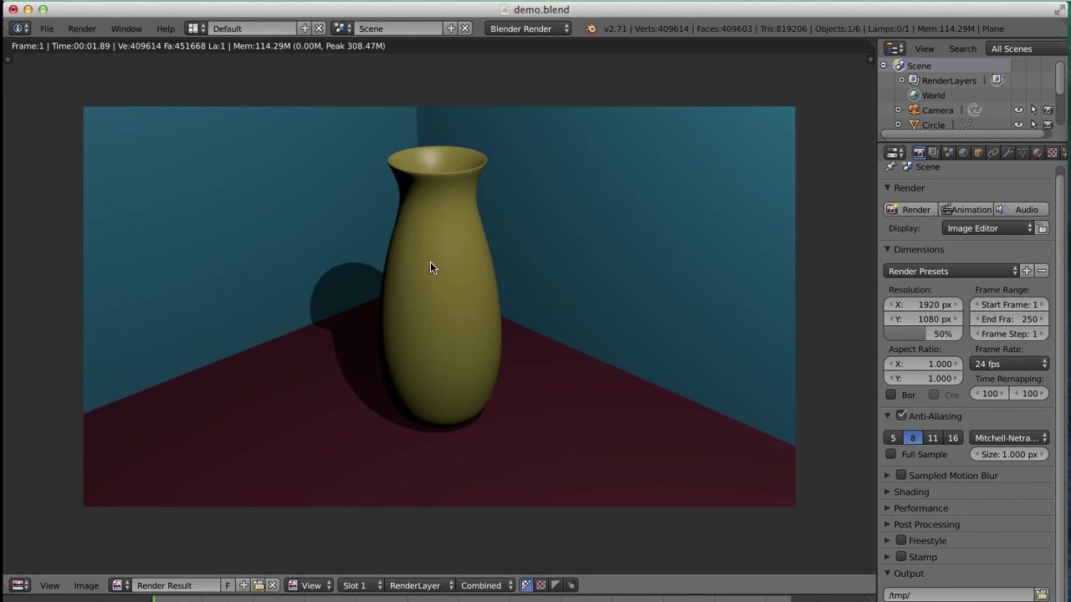
key(Escape)
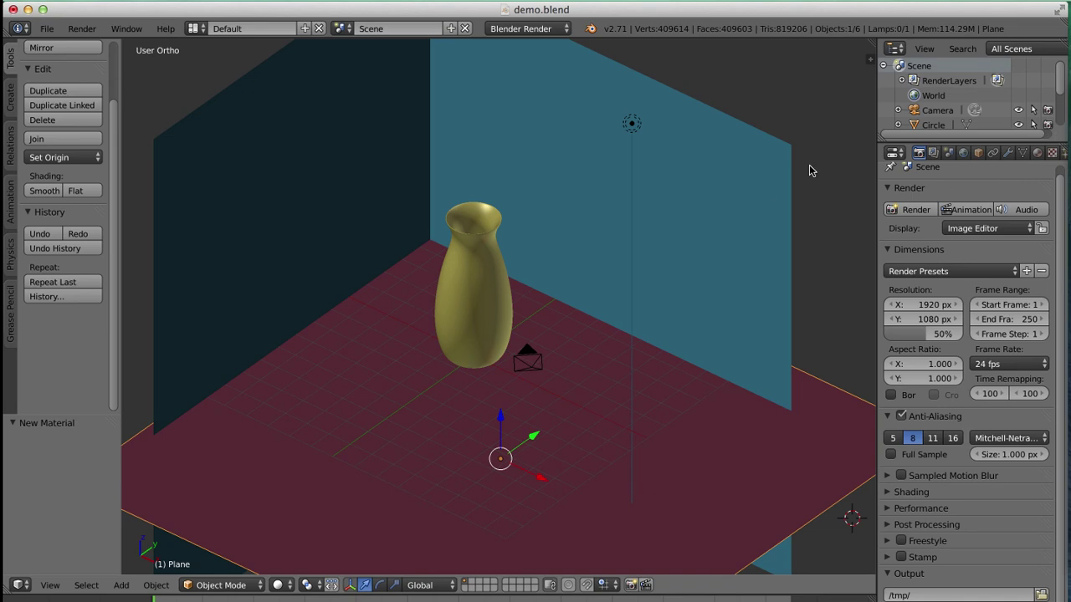
click(913, 210)
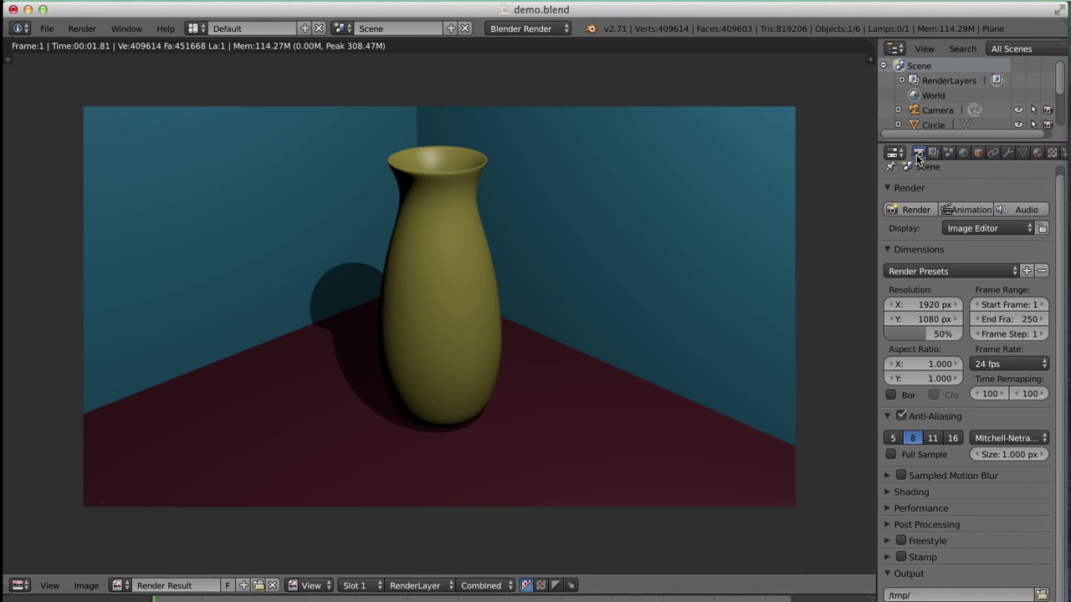
Step: Set the render output file format to JPEG
scroll(915, 459, down, 2)
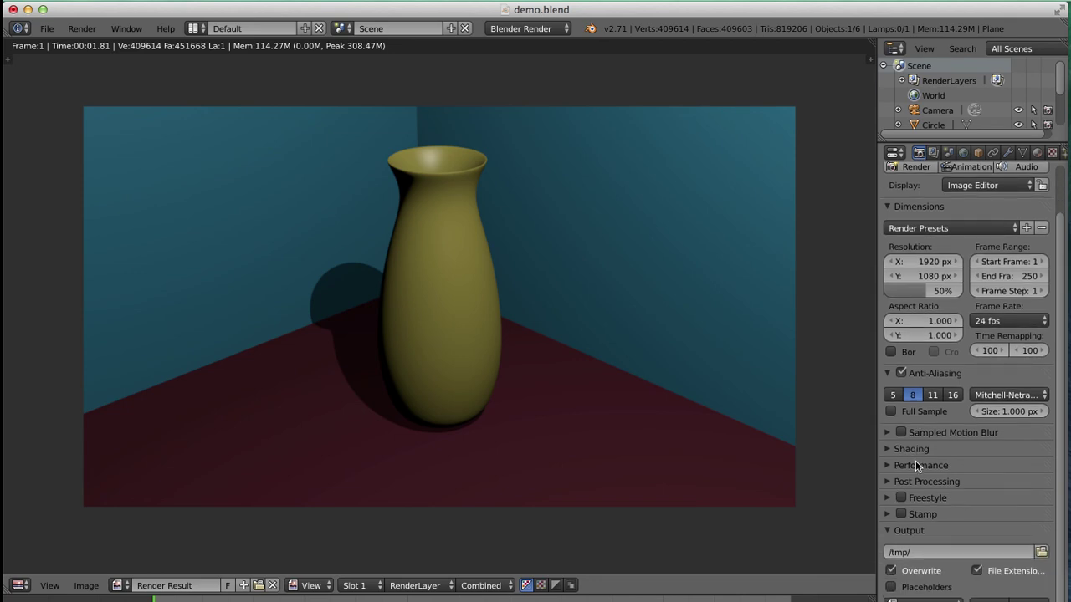
click(925, 599)
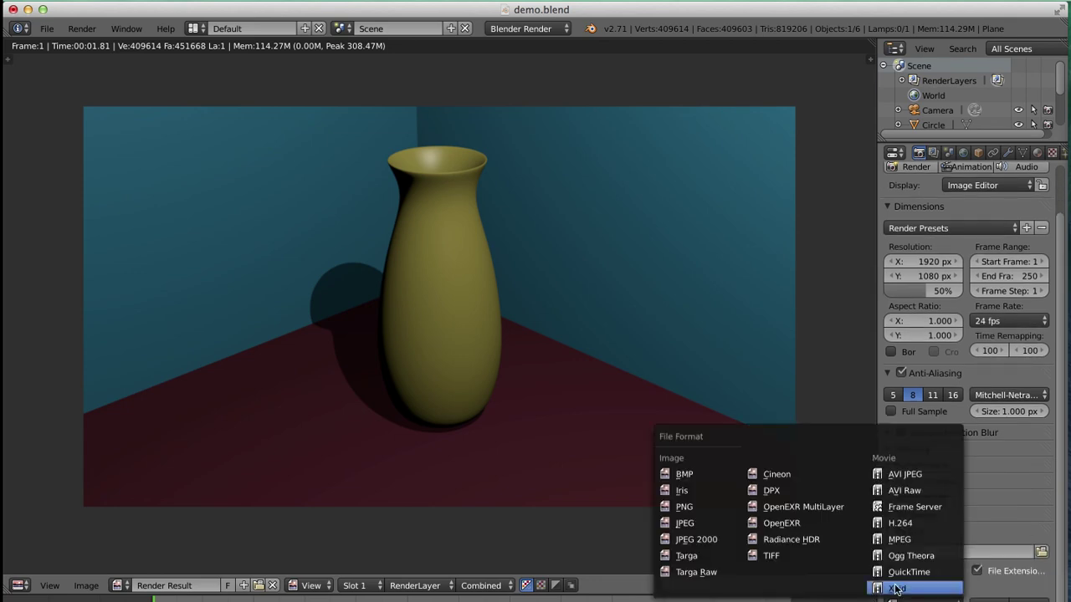
click(716, 507)
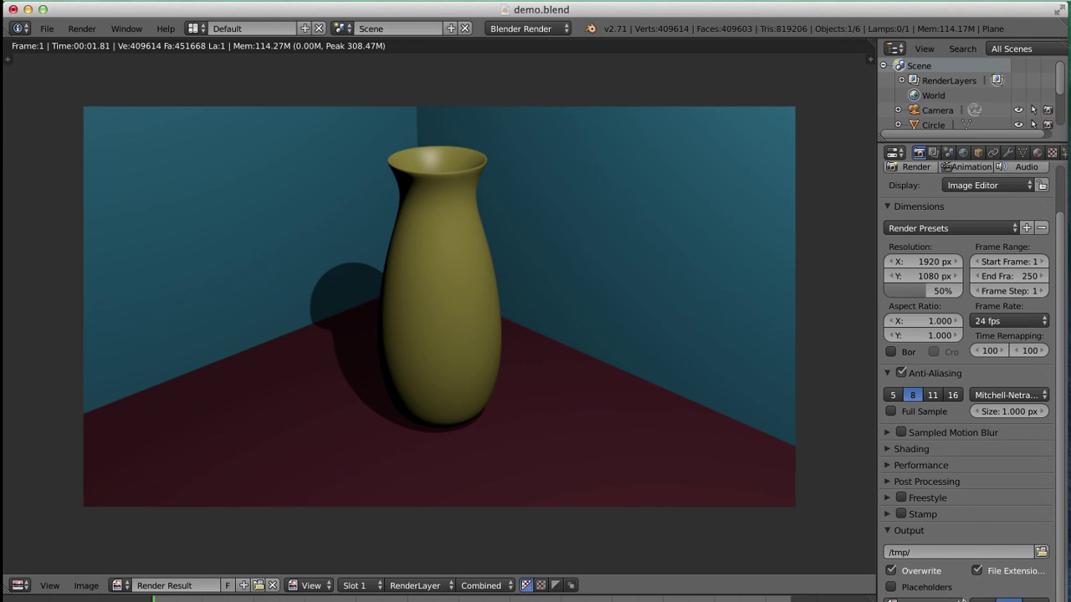
click(924, 599)
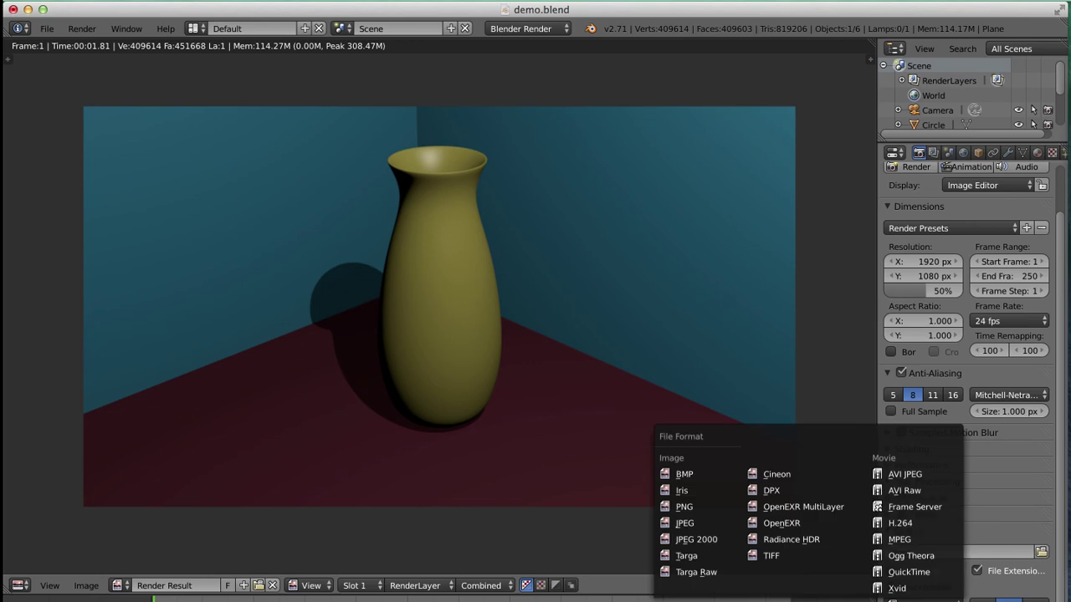
click(686, 524)
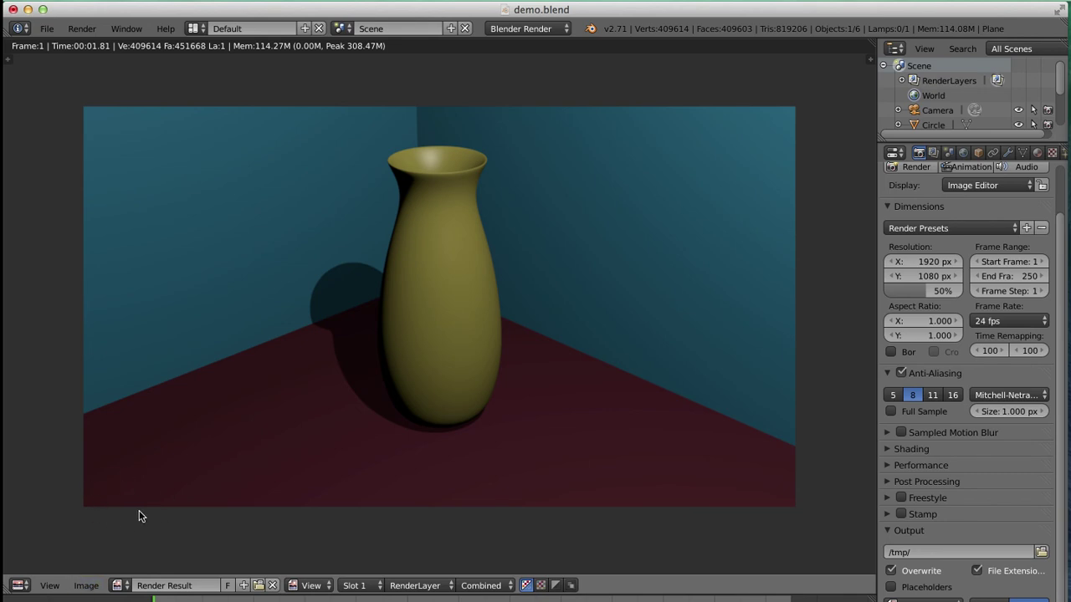
Step: Save the render result as the JPEG image demo.jpg in the Desktop folder, replacing the existing file
click(86, 585)
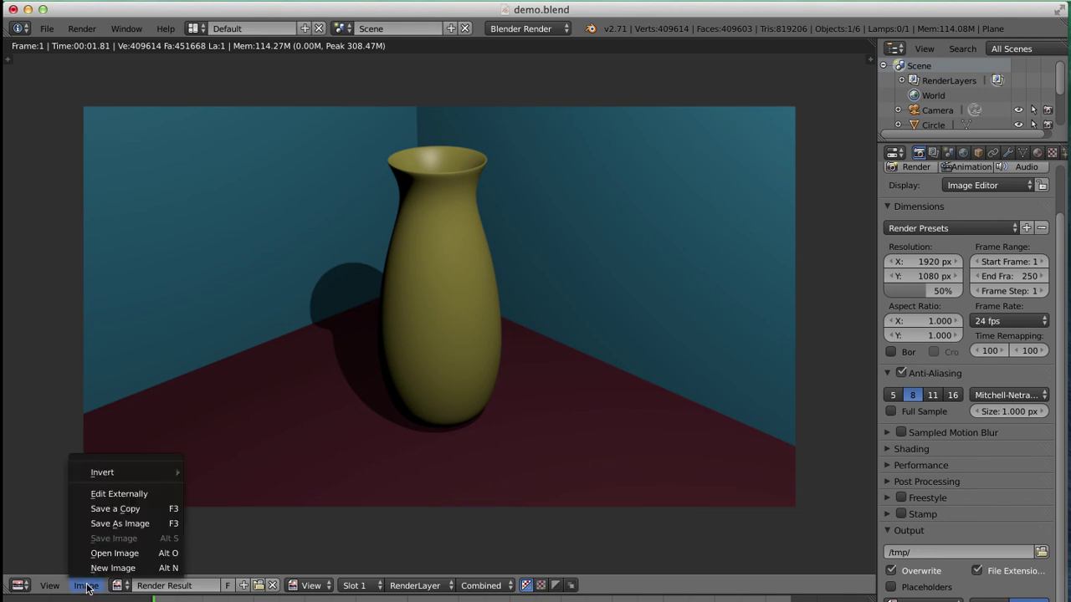
click(116, 523)
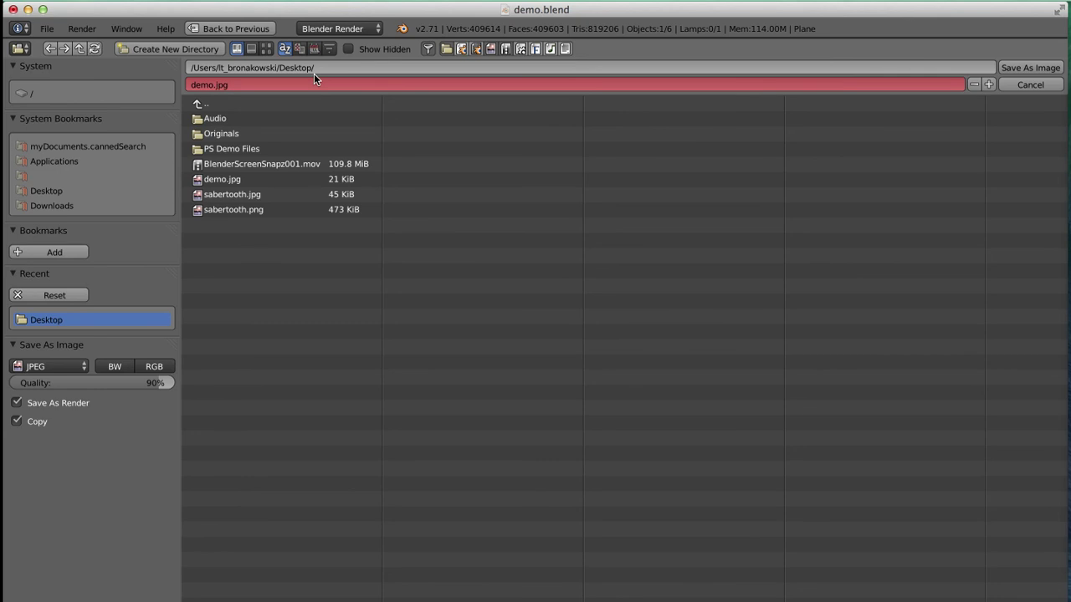
click(1042, 70)
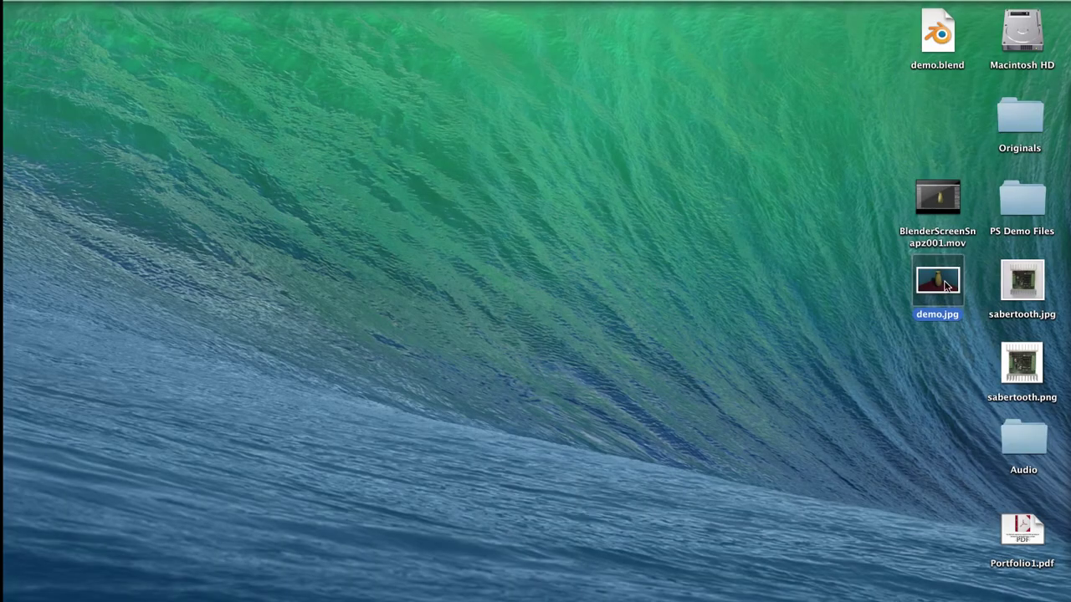
Step: Open demo.jpg from the desktop to inspect the saved render, and switch back to Blender
double_click(950, 288)
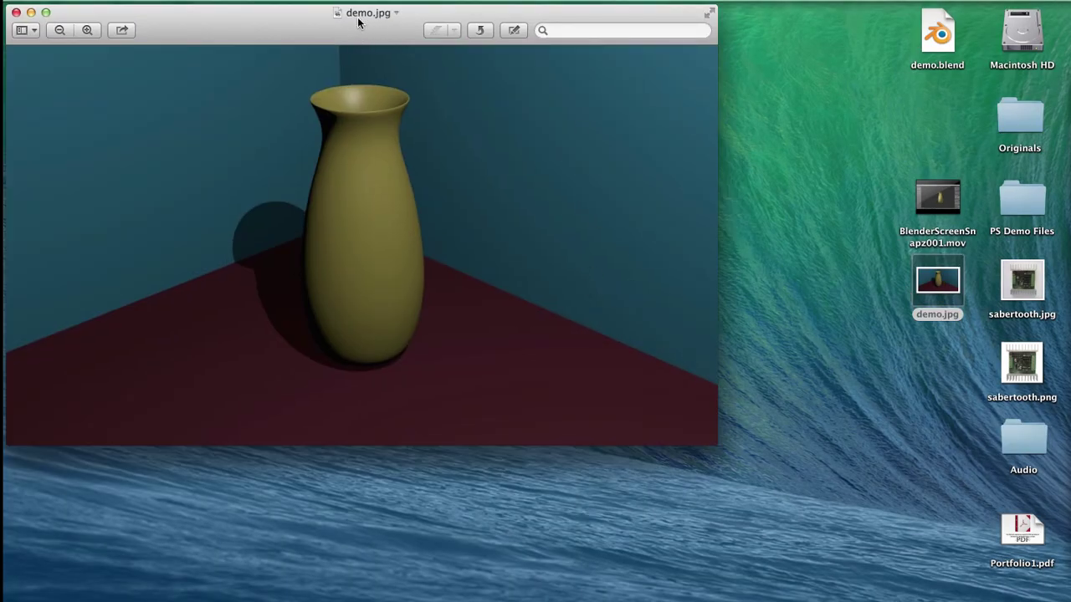
drag(359, 19, 487, 77)
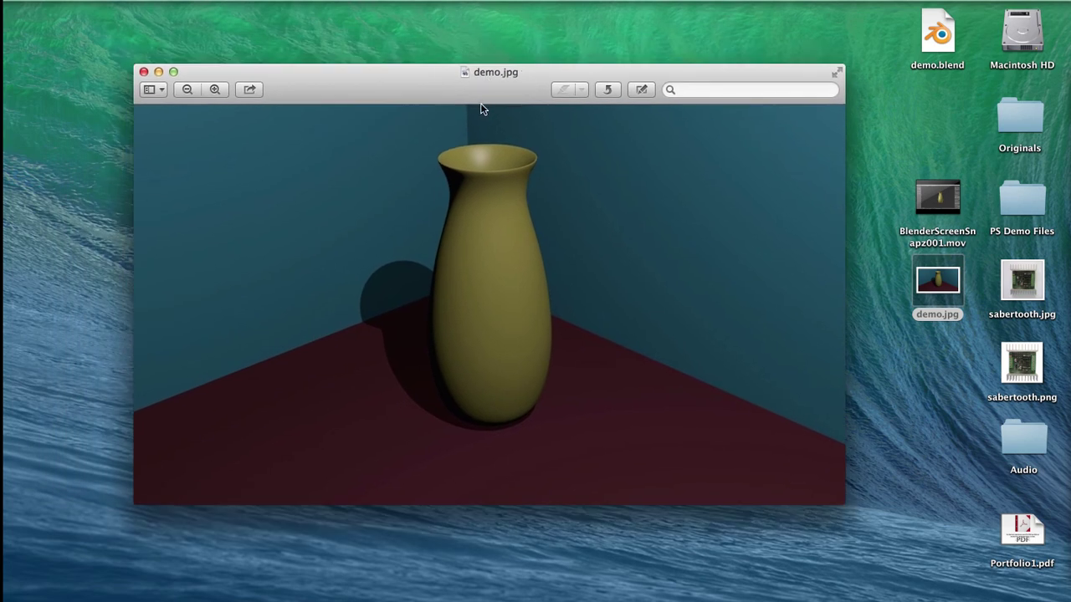
key(super+Tab)
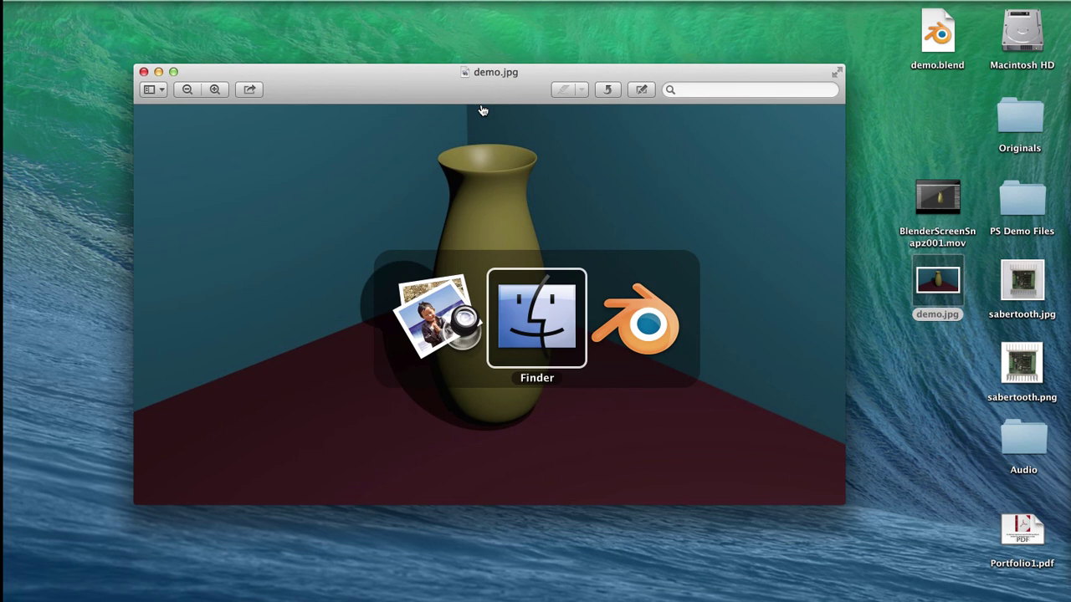
key(super+Tab)
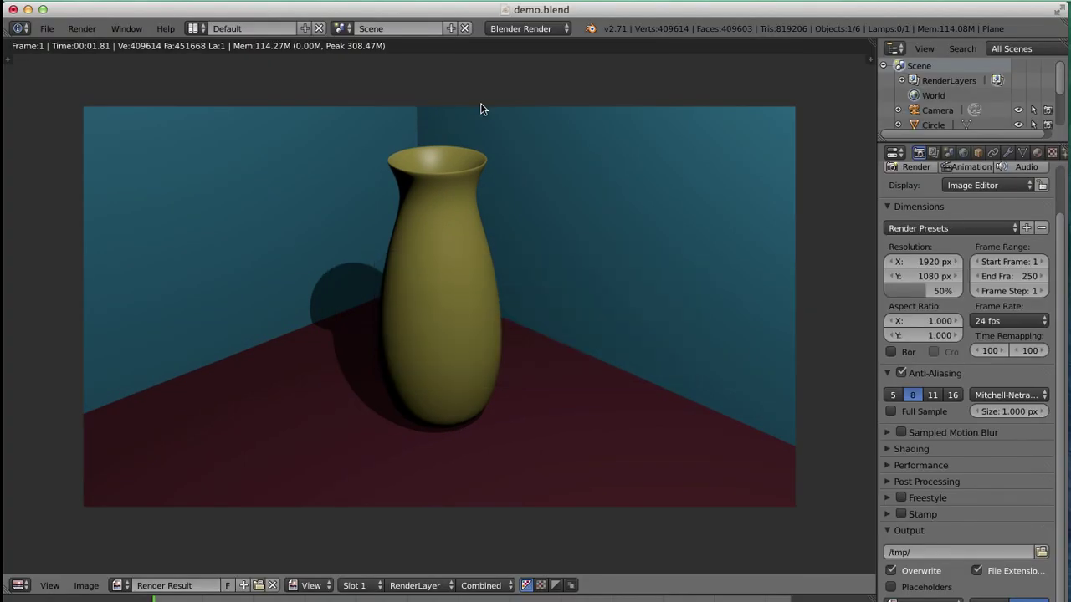